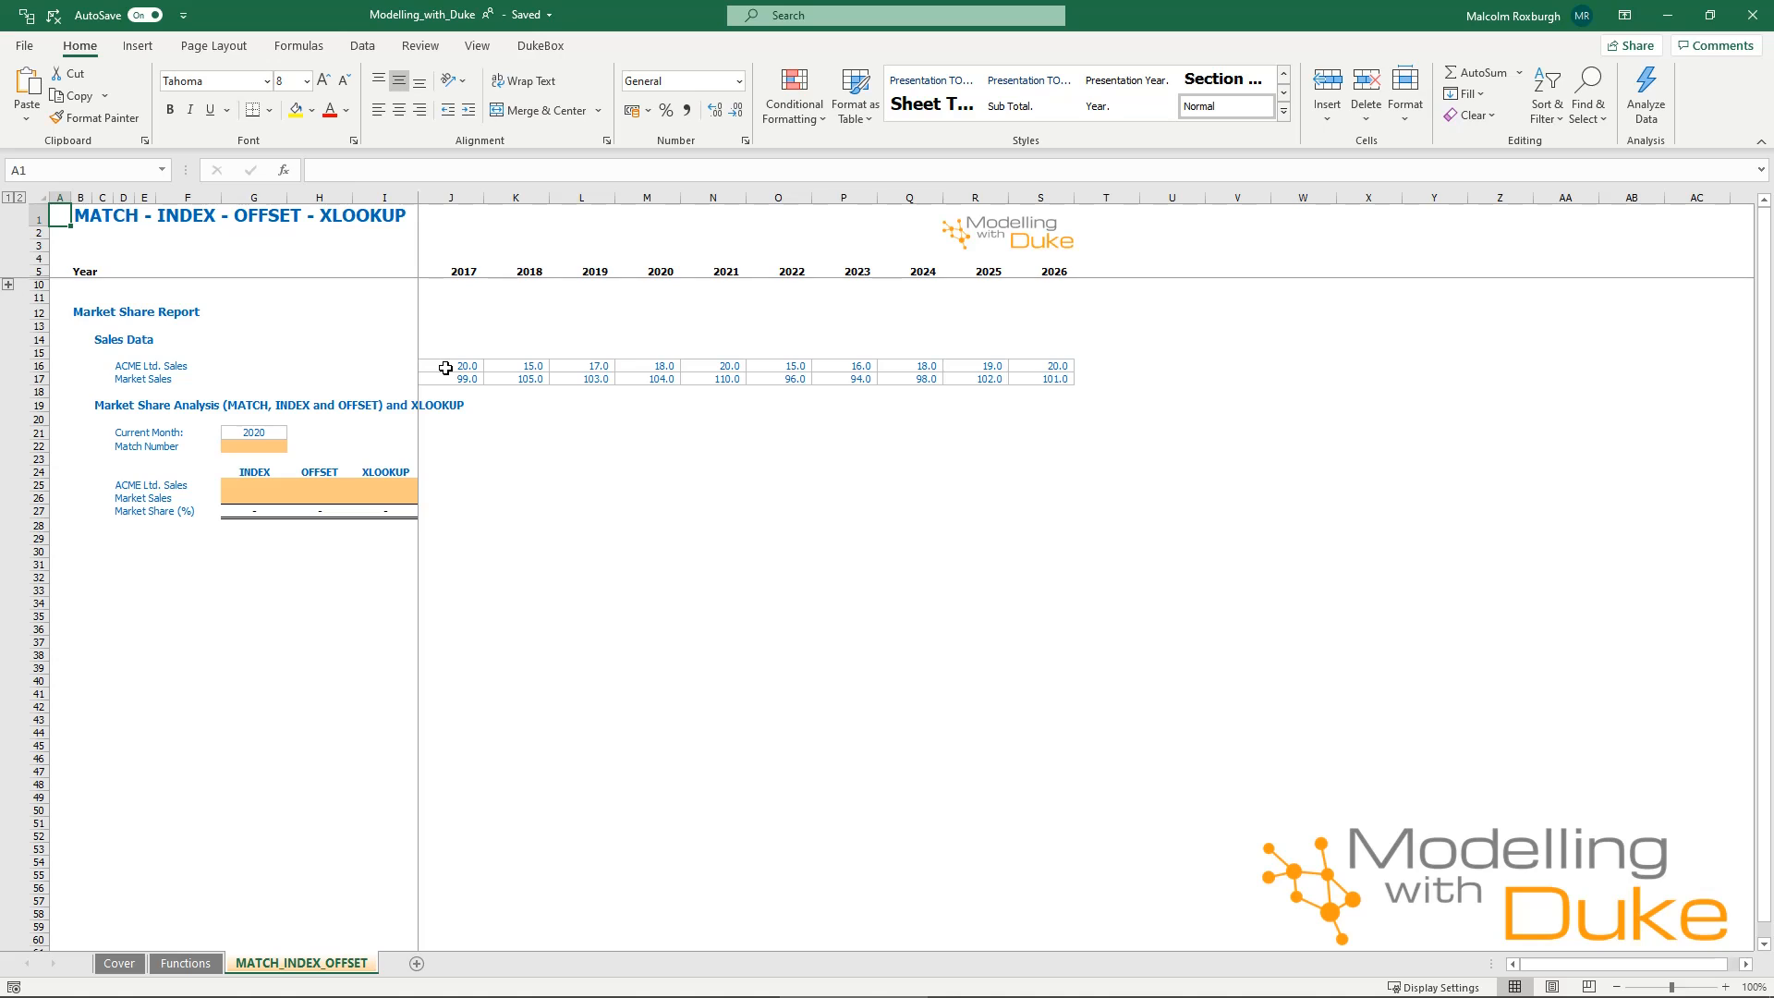
{"action": "left_click", "coordinate": [266, 447]}
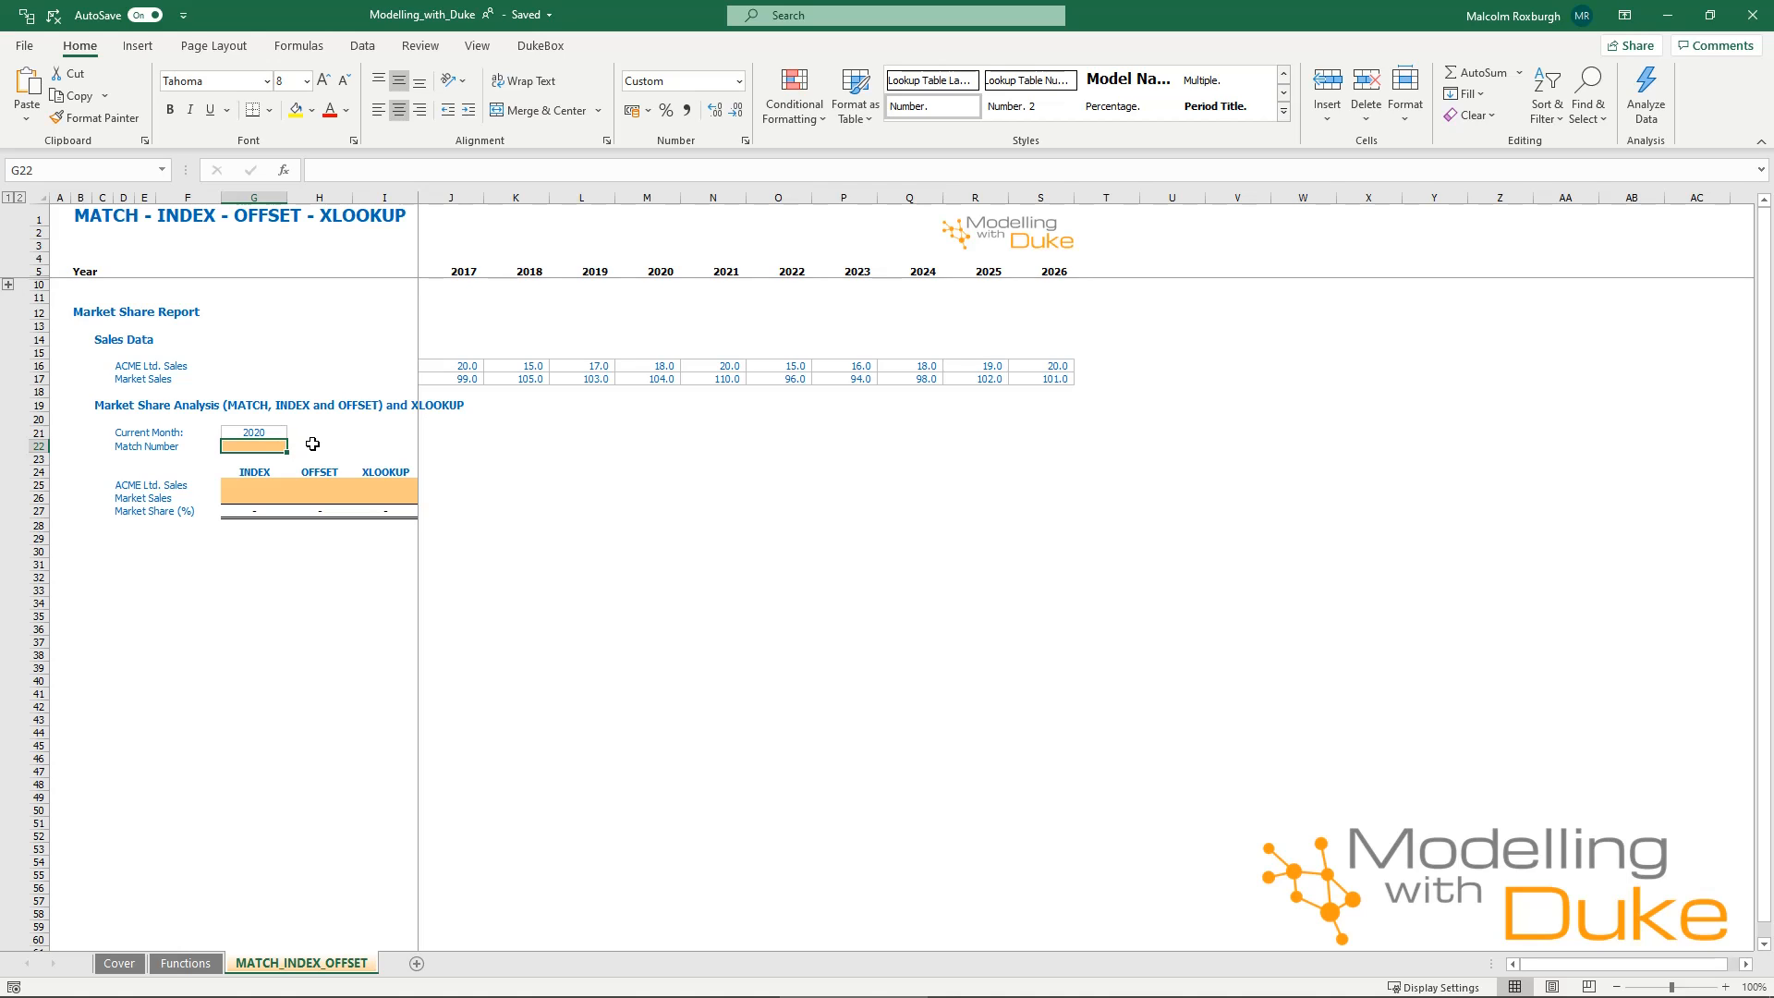
{"action": "left_click", "coordinate": [271, 432]}
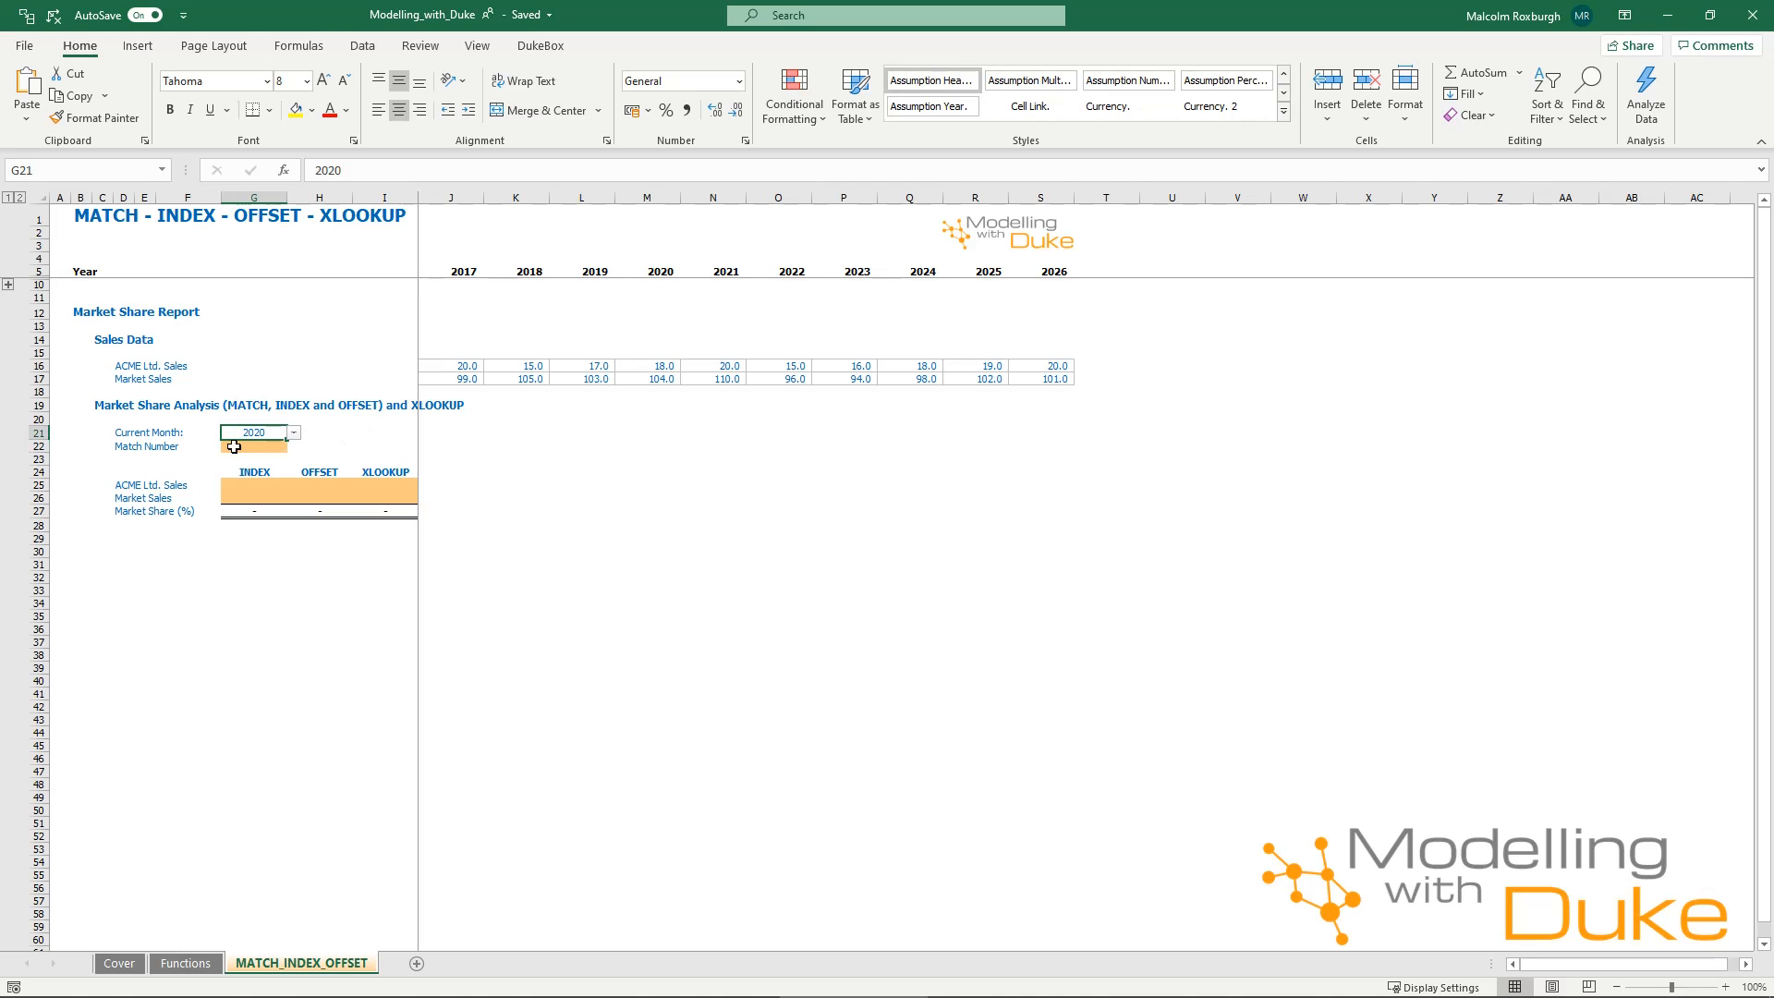
{"action": "left_click_drag", "start_coordinate": [451, 272], "coordinate": [1054, 271]}
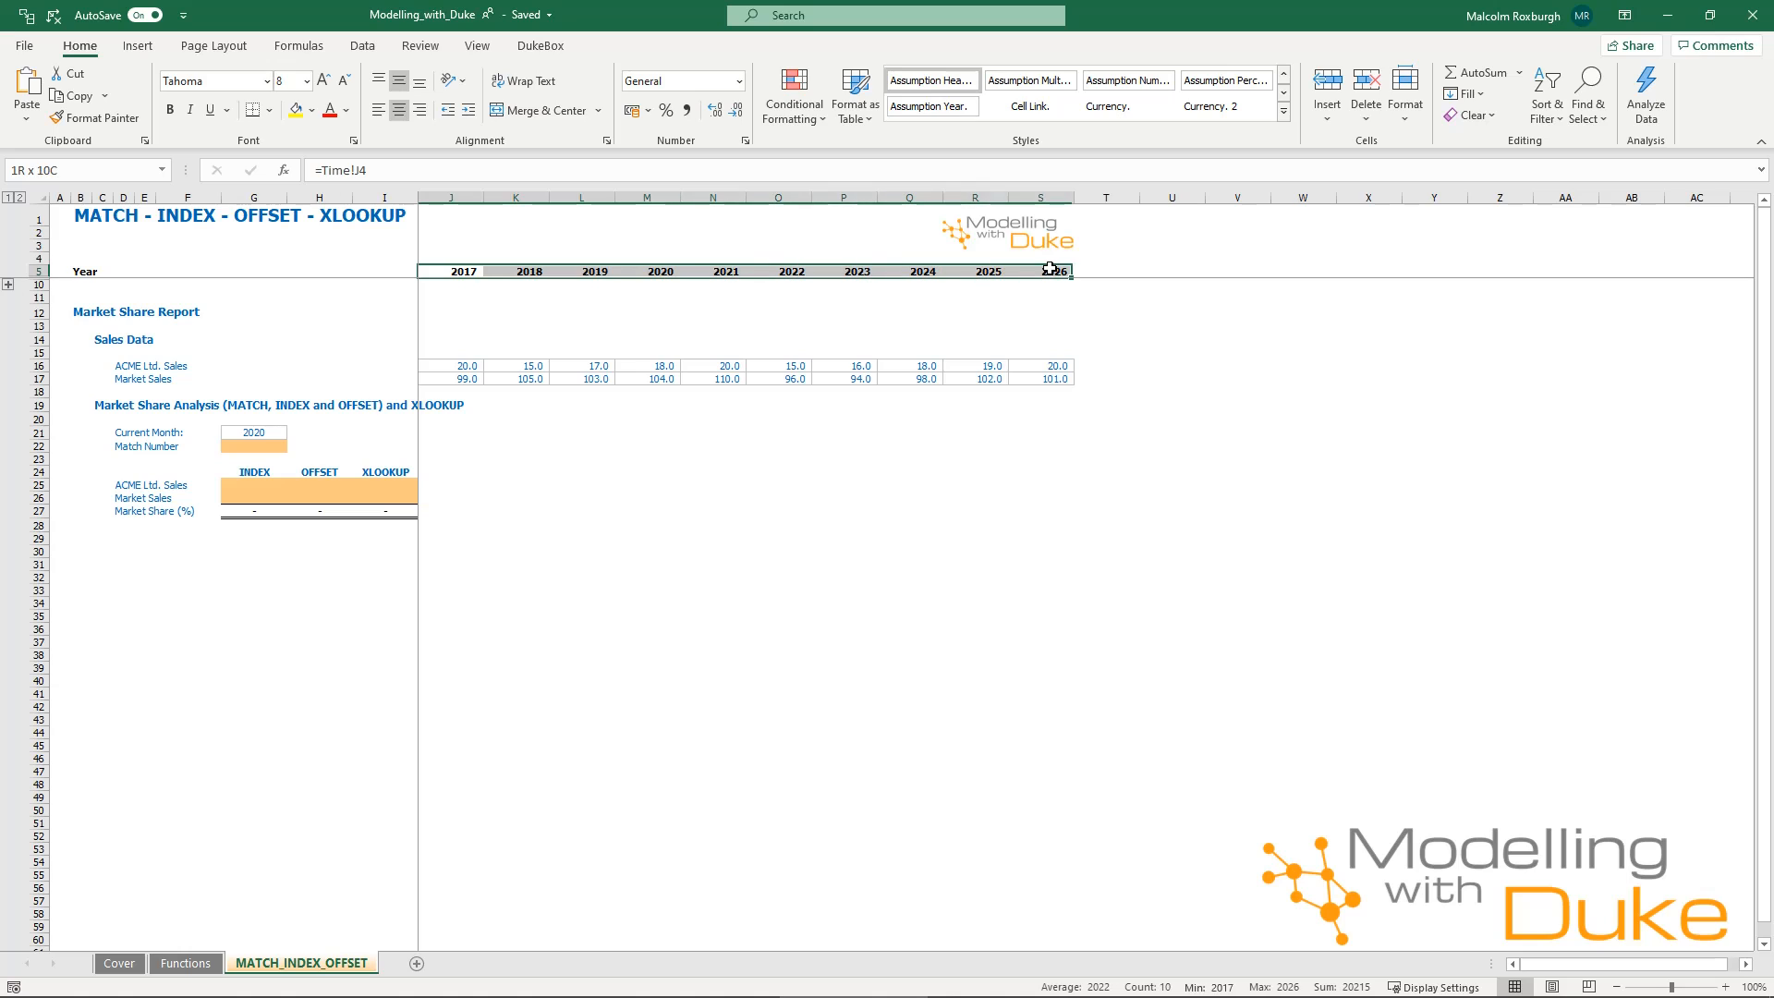
{"action": "left_click", "coordinate": [269, 432]}
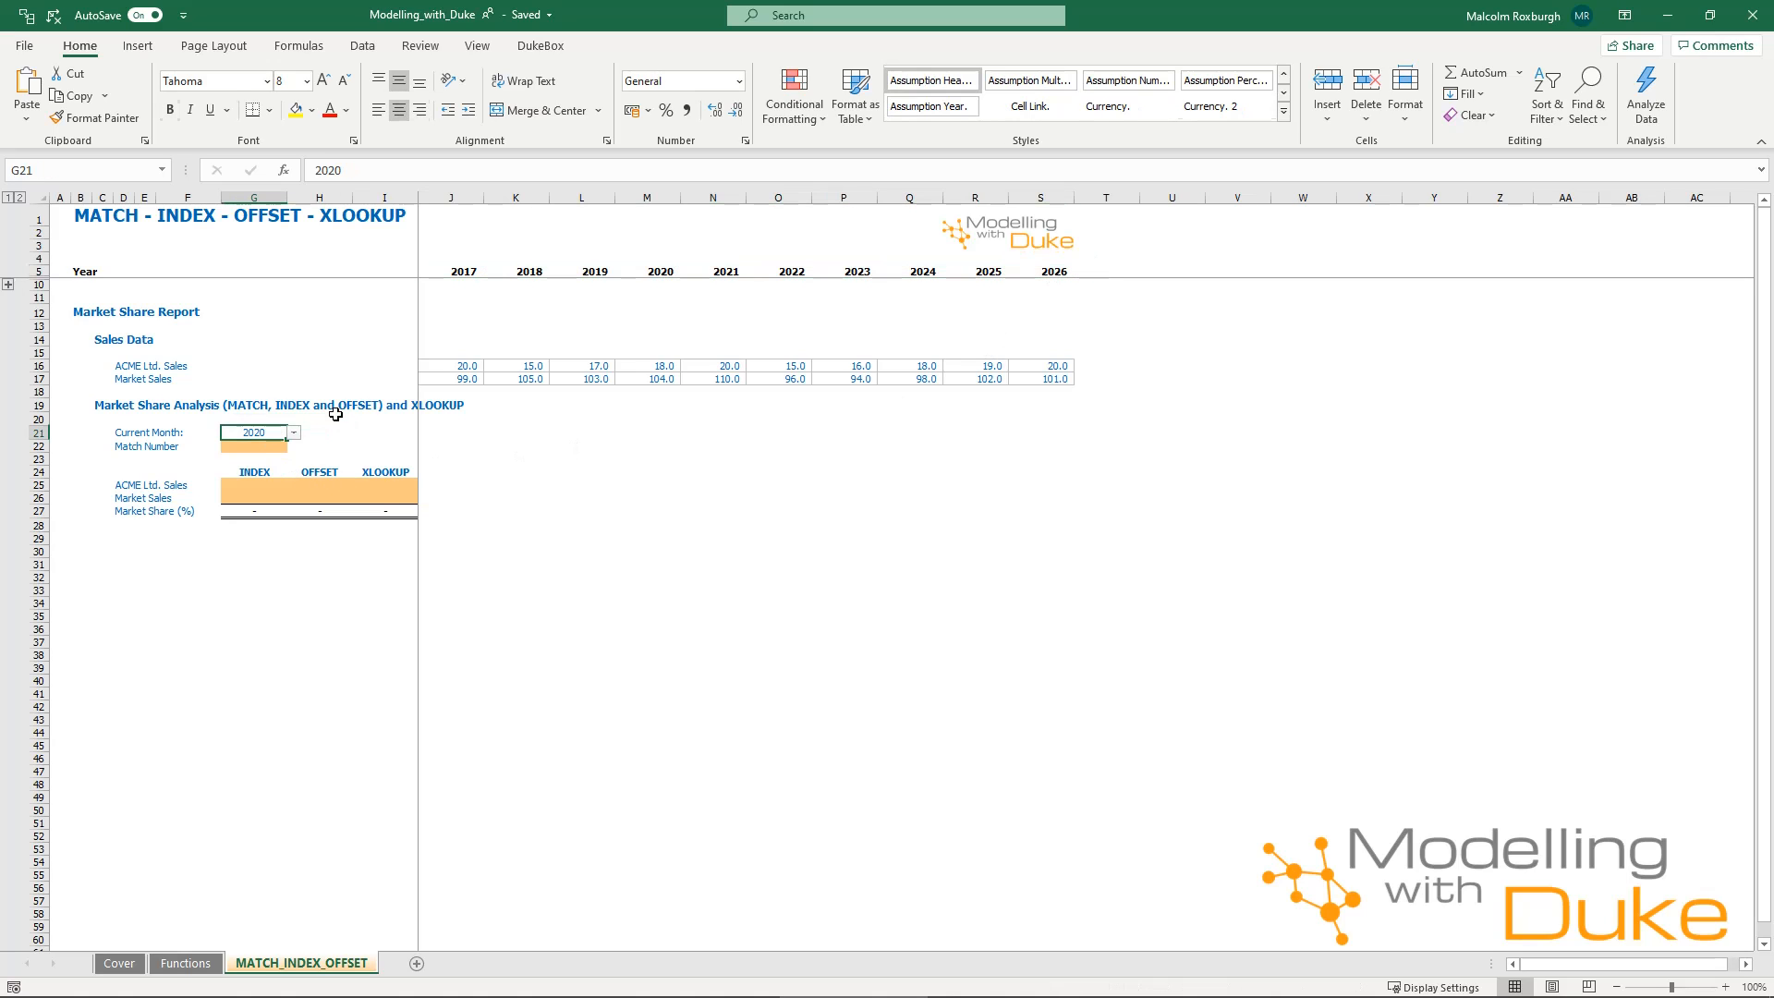
{"action": "left_click_drag", "start_coordinate": [664, 246], "coordinate": [673, 315]}
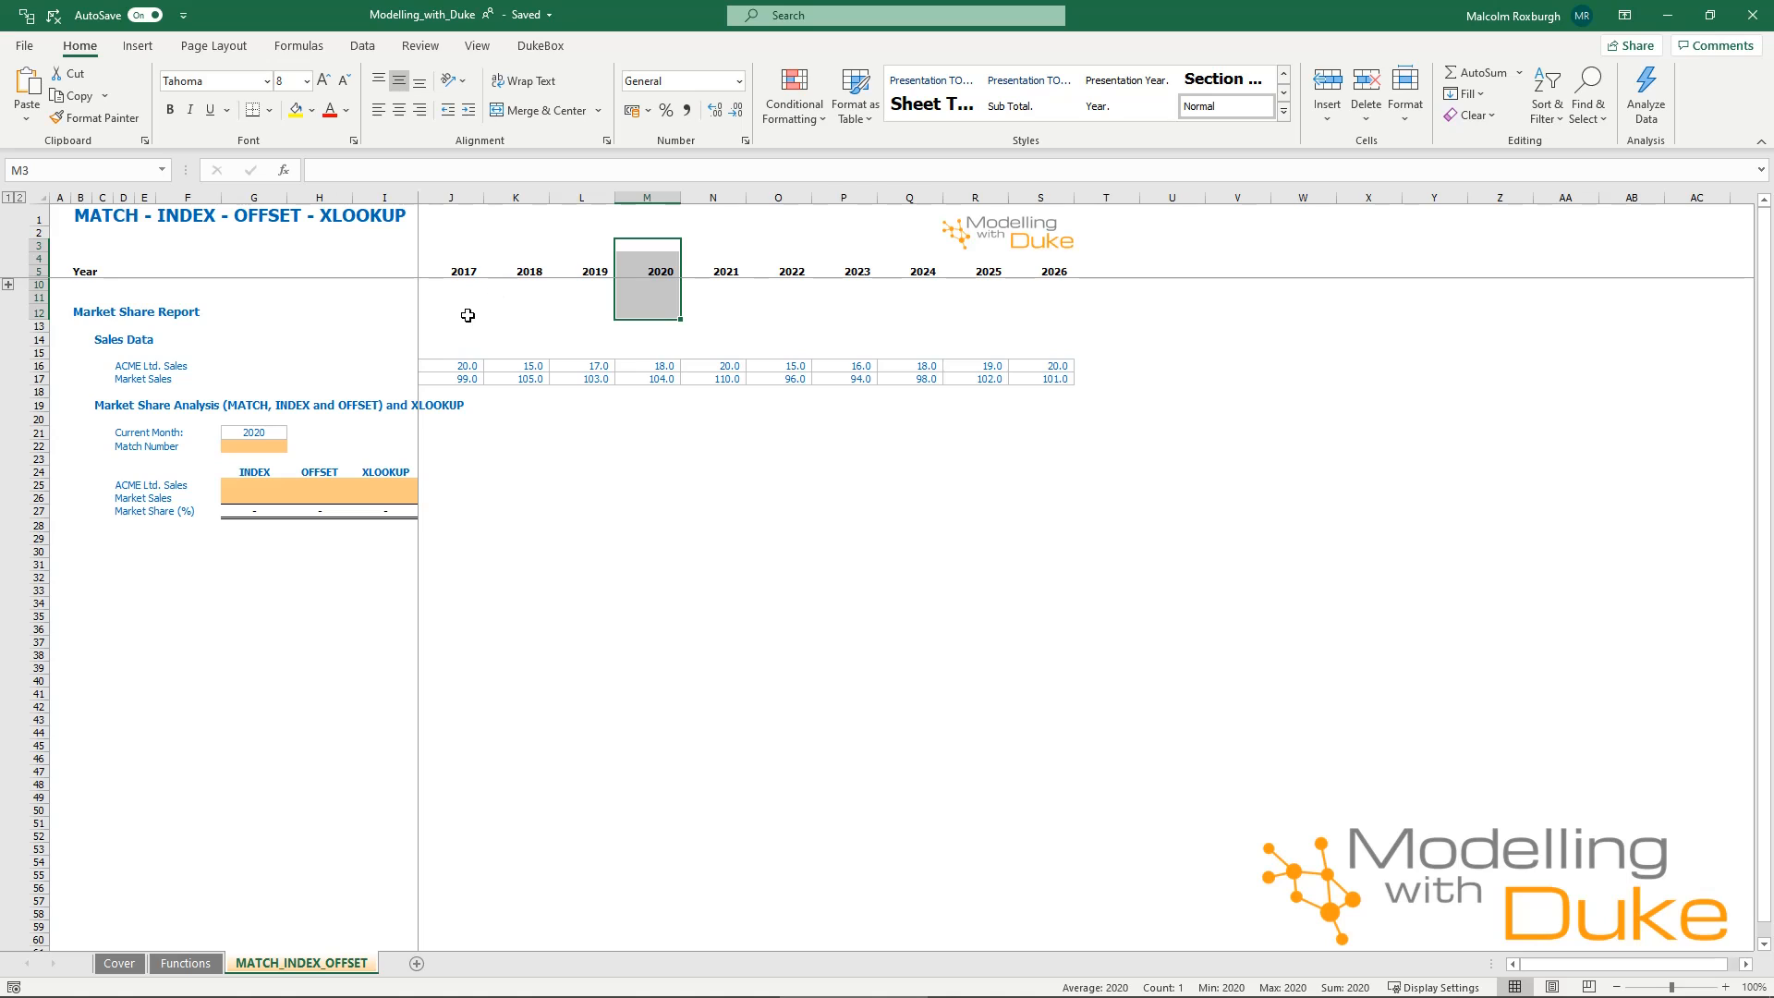
Enter =MATCH(G21,J5:S5,0) in Match Number cell G22 to find the current year's exact position in the year header row.
{"action": "left_click", "coordinate": [280, 446]}
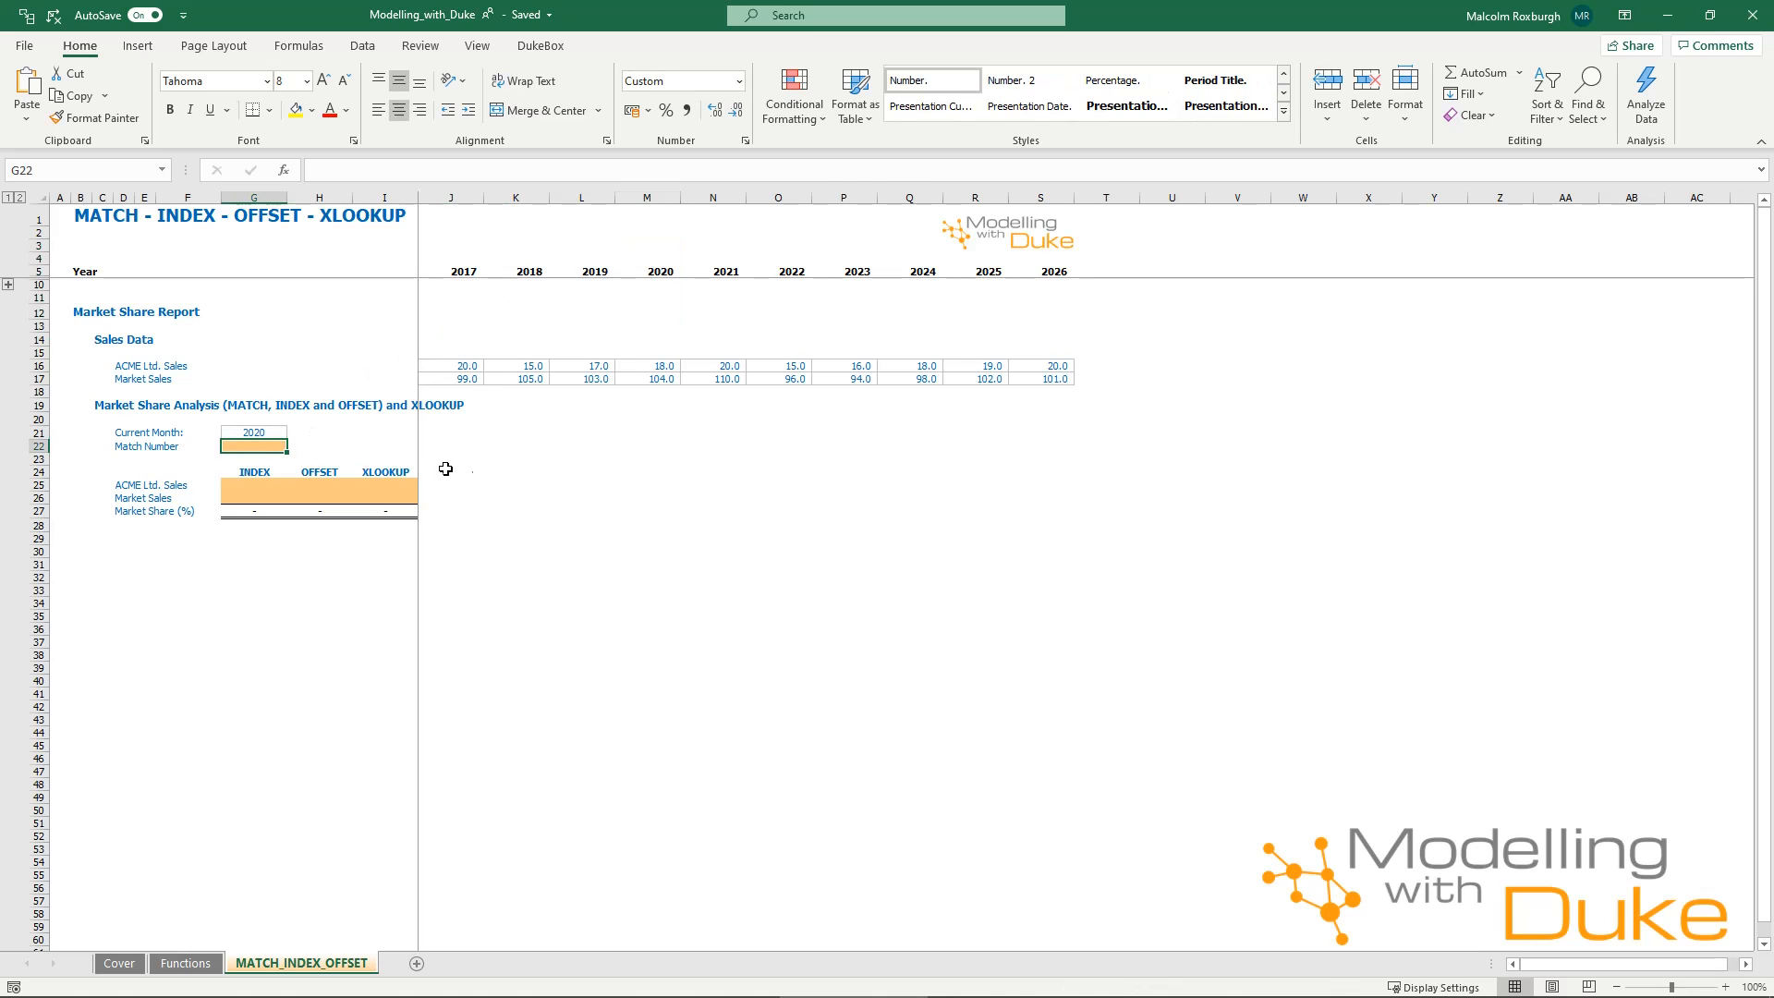
{"action": "type", "text": "=mat"}
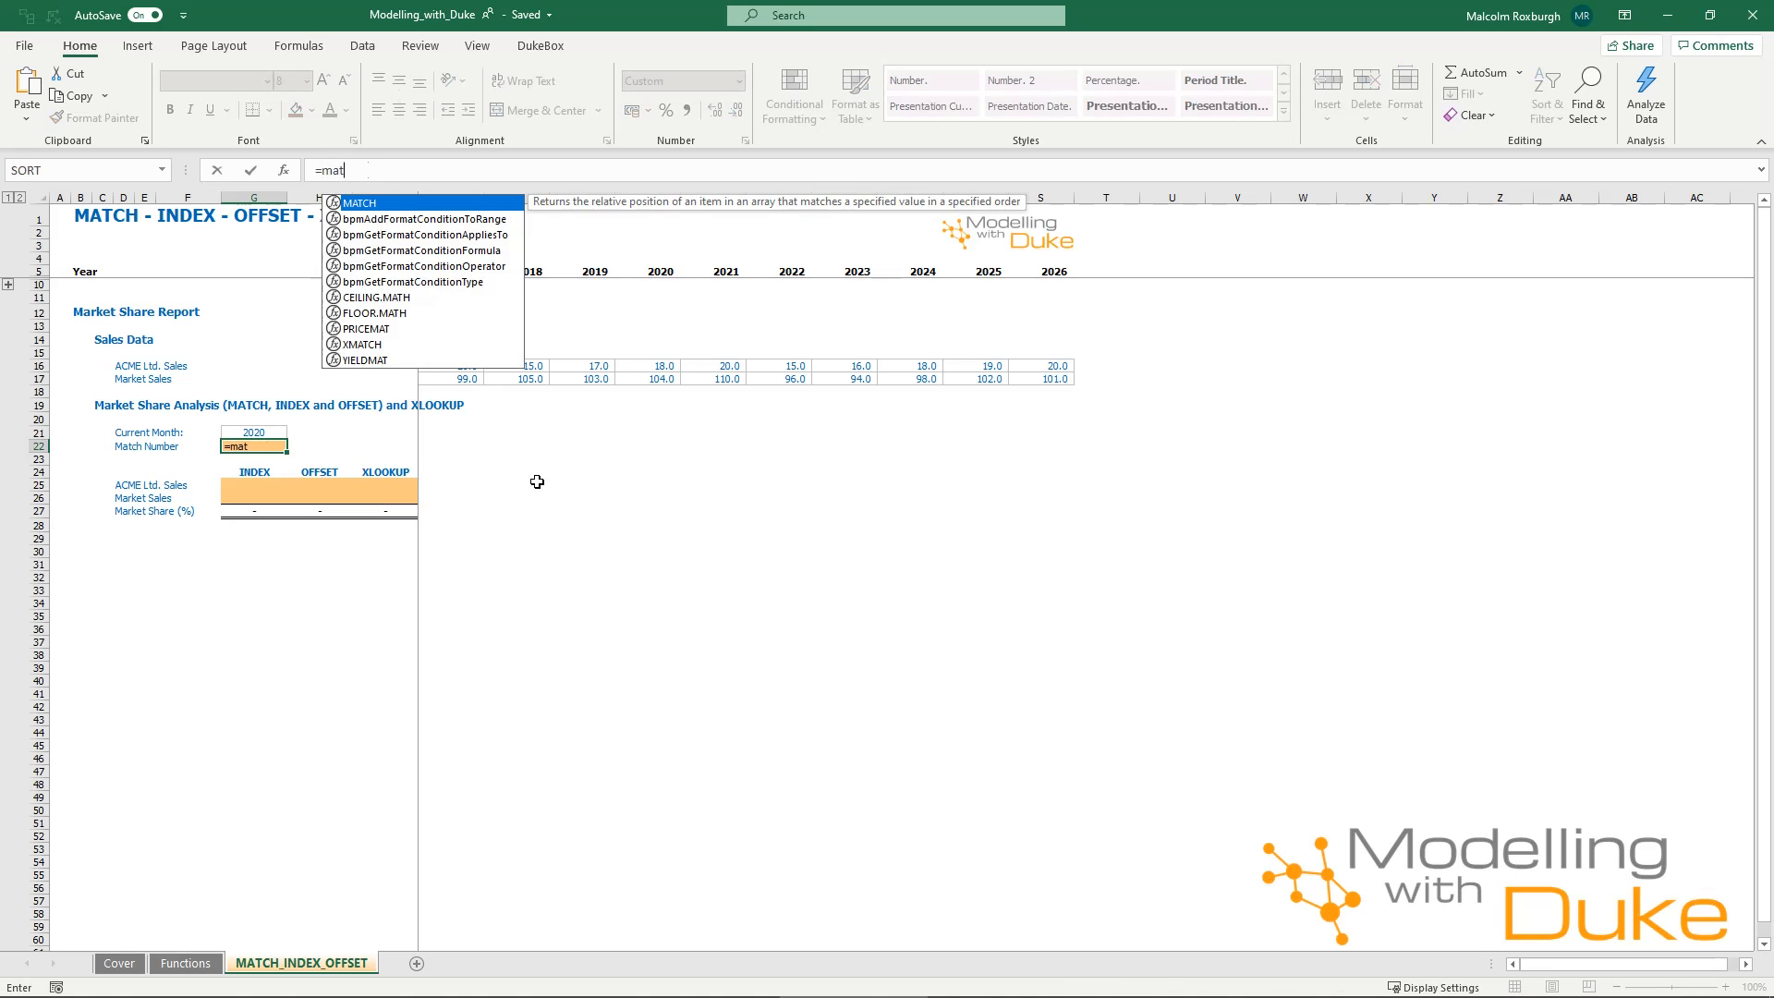
{"action": "key", "text": "Tab"}
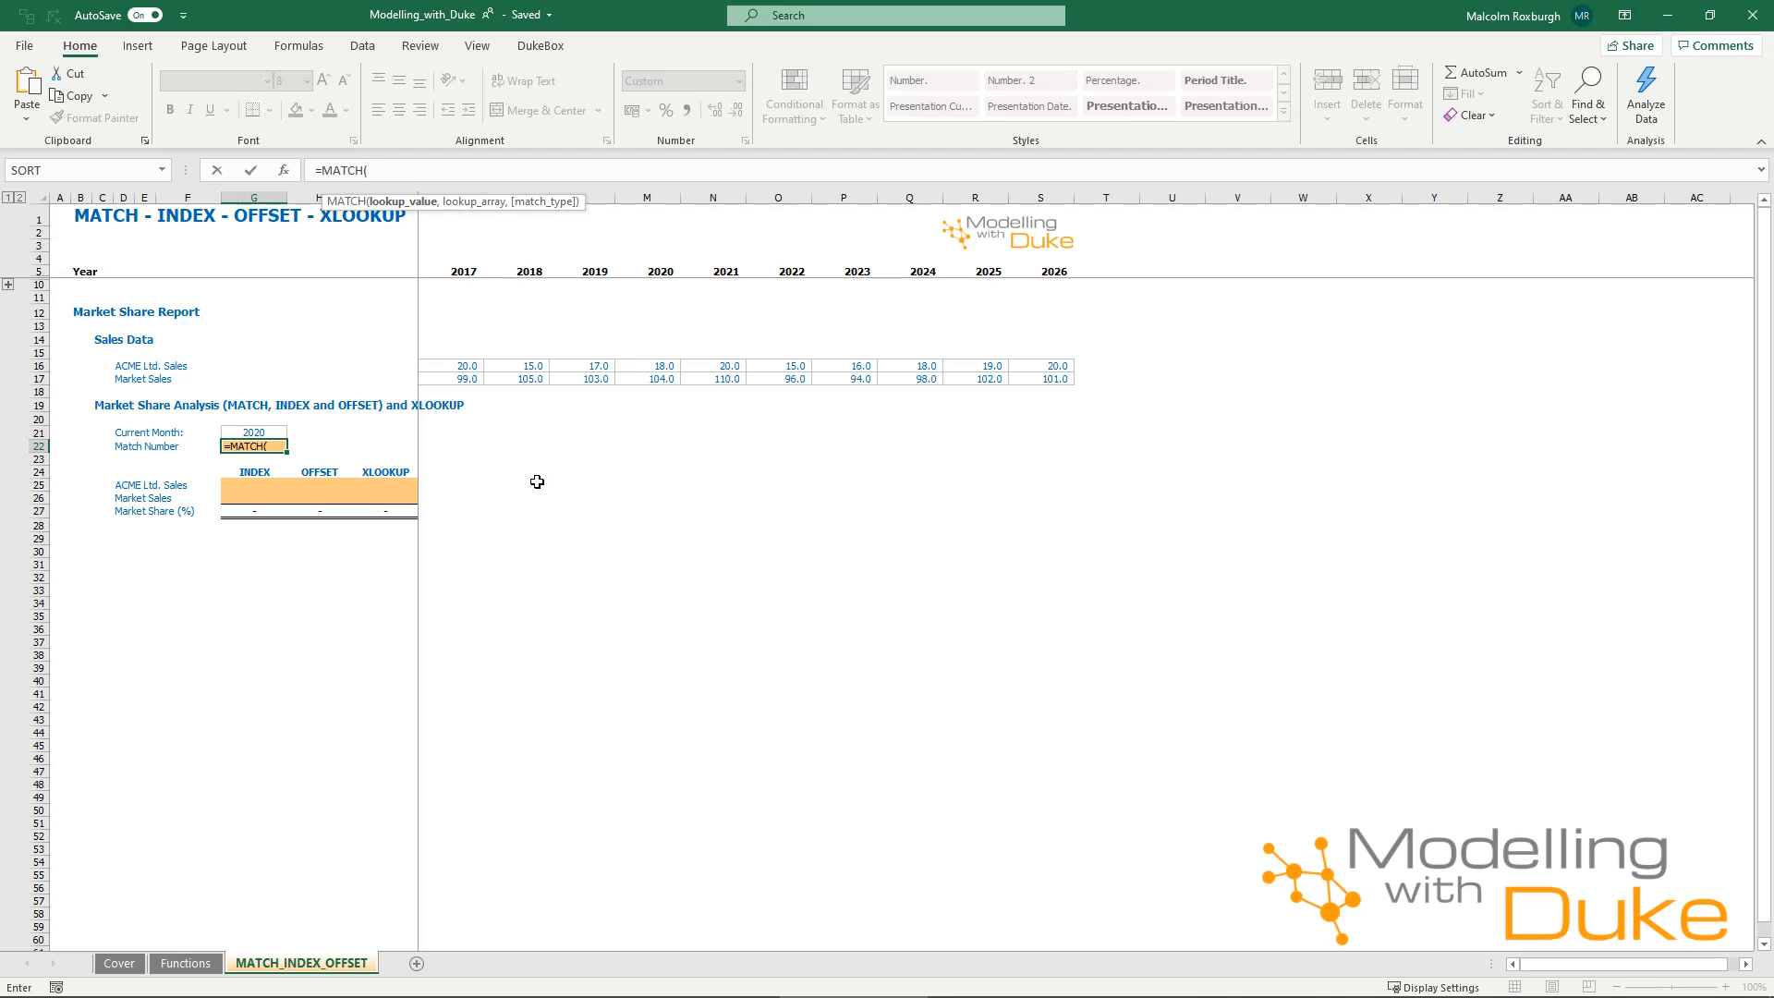
{"action": "left_click", "coordinate": [268, 430]}
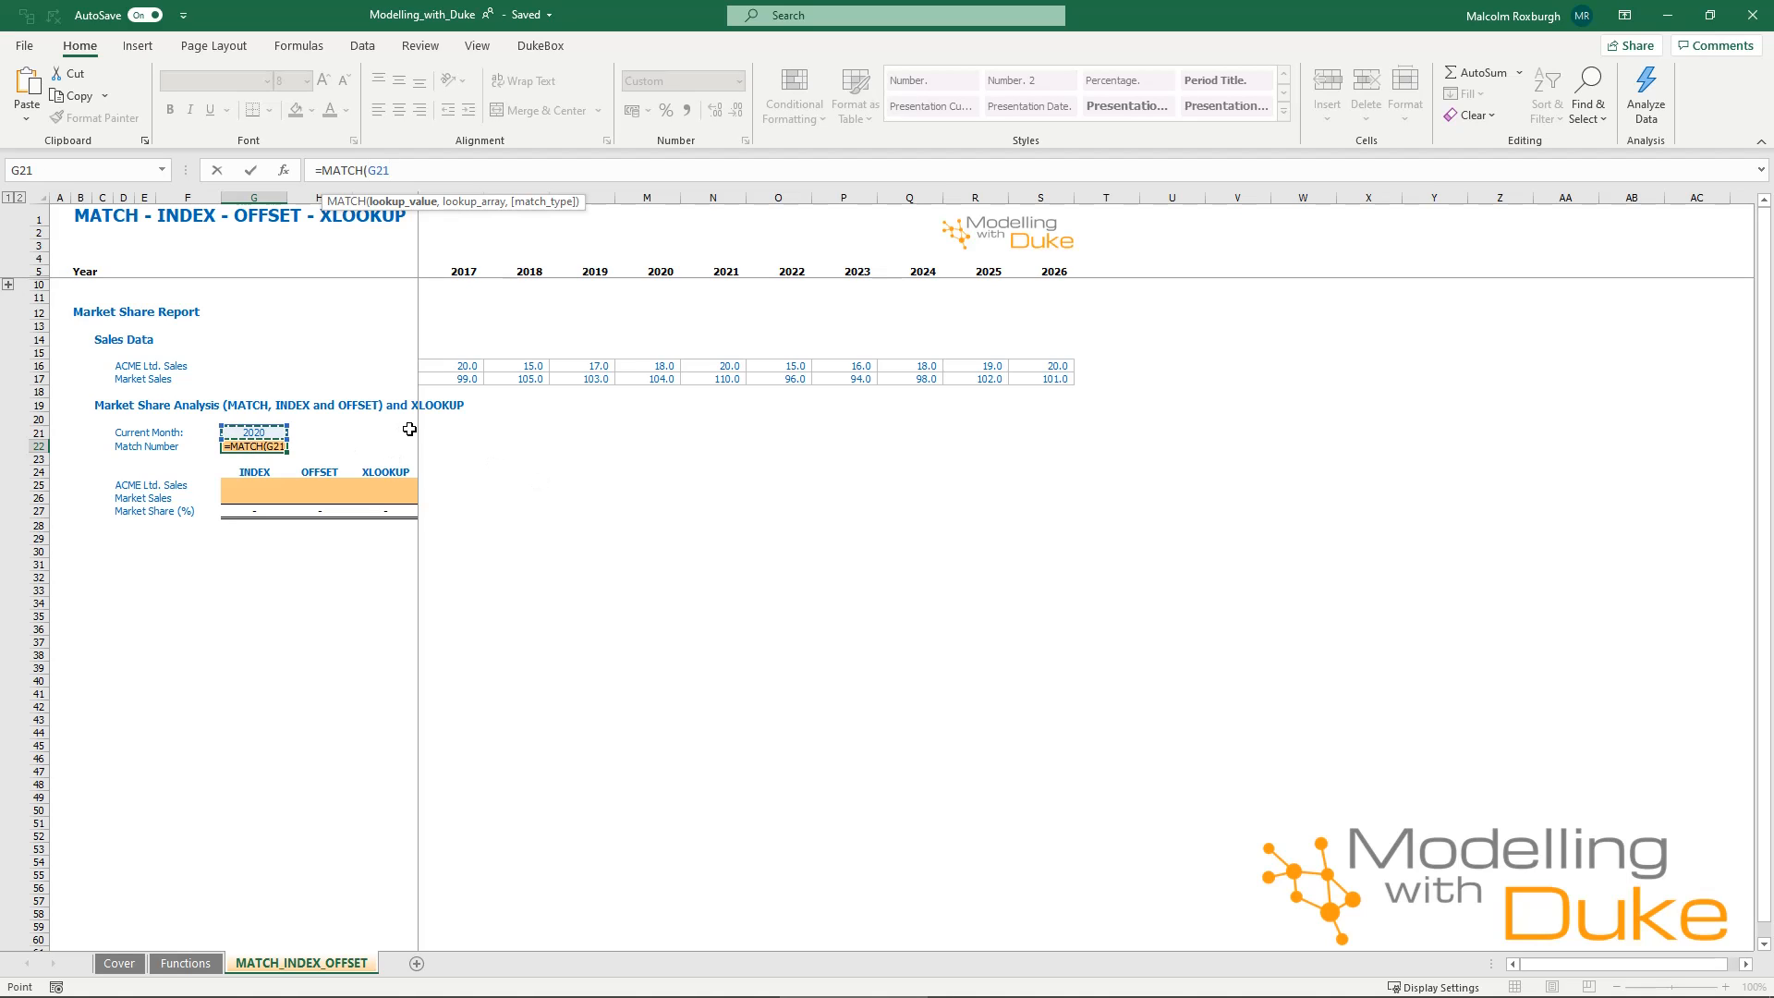
{"action": "type", "text": ","}
{"action": "left_click", "coordinate": [442, 268]}
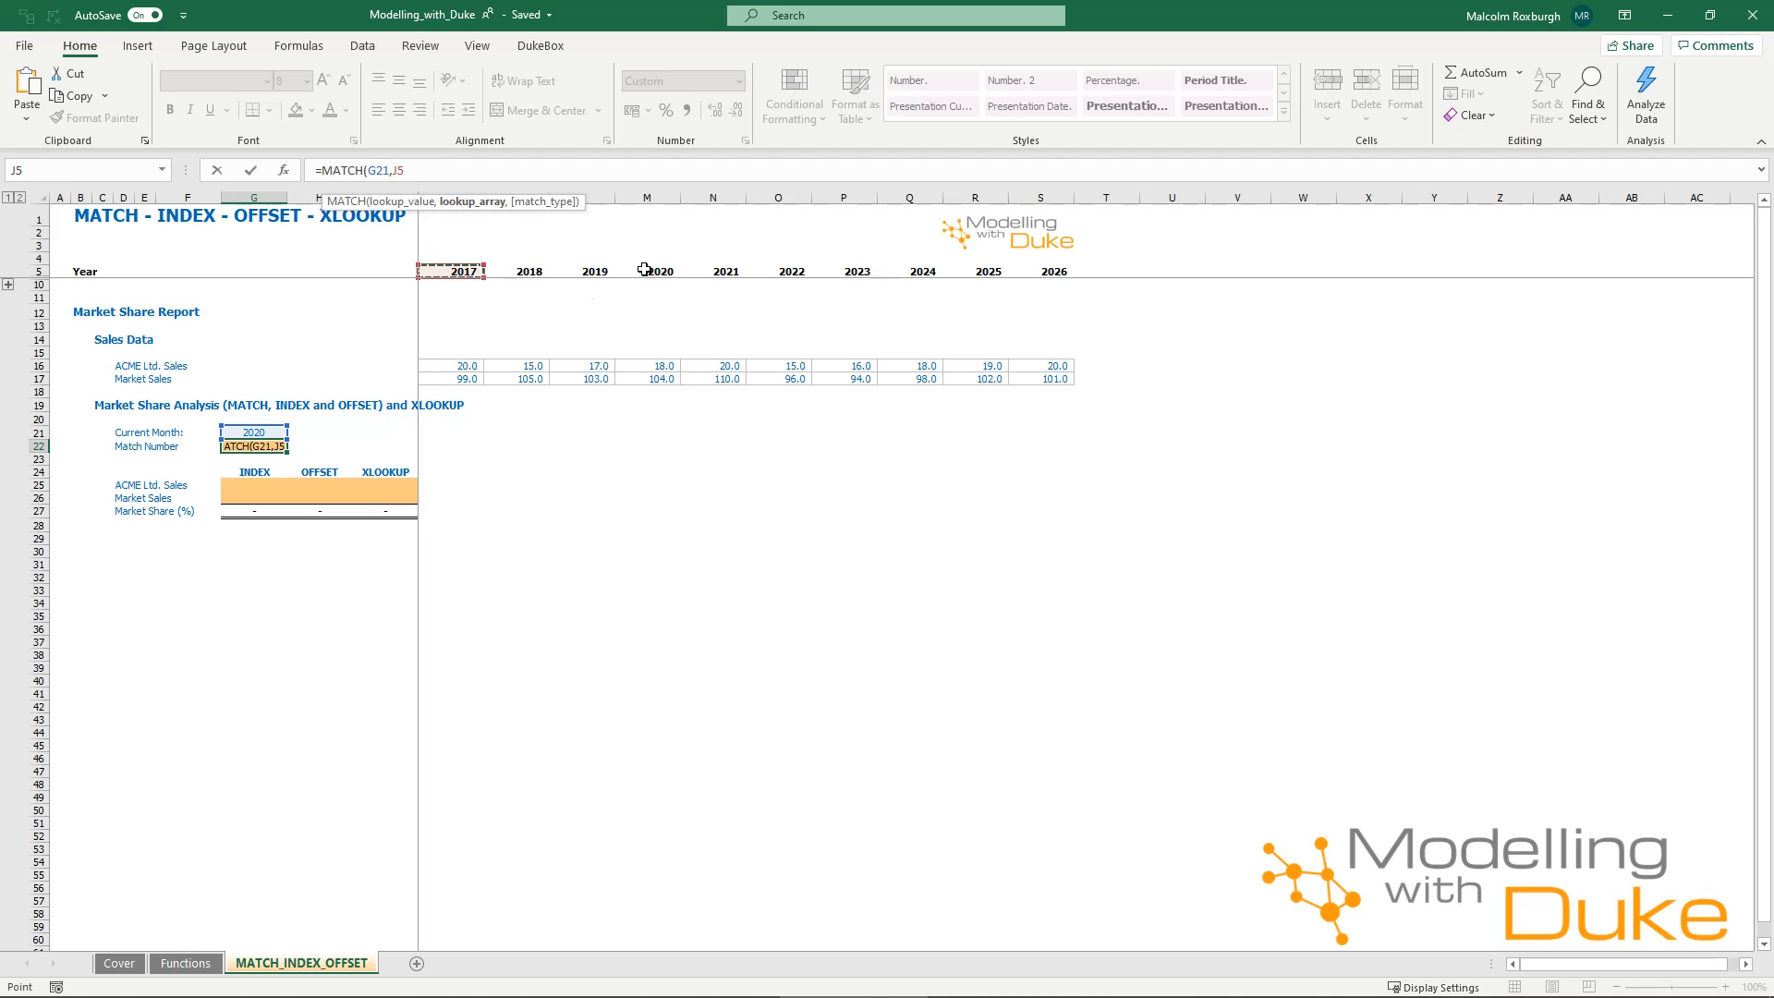
{"action": "left_click_drag", "start_coordinate": [644, 269], "coordinate": [1041, 272]}
{"action": "type", "text": ","}
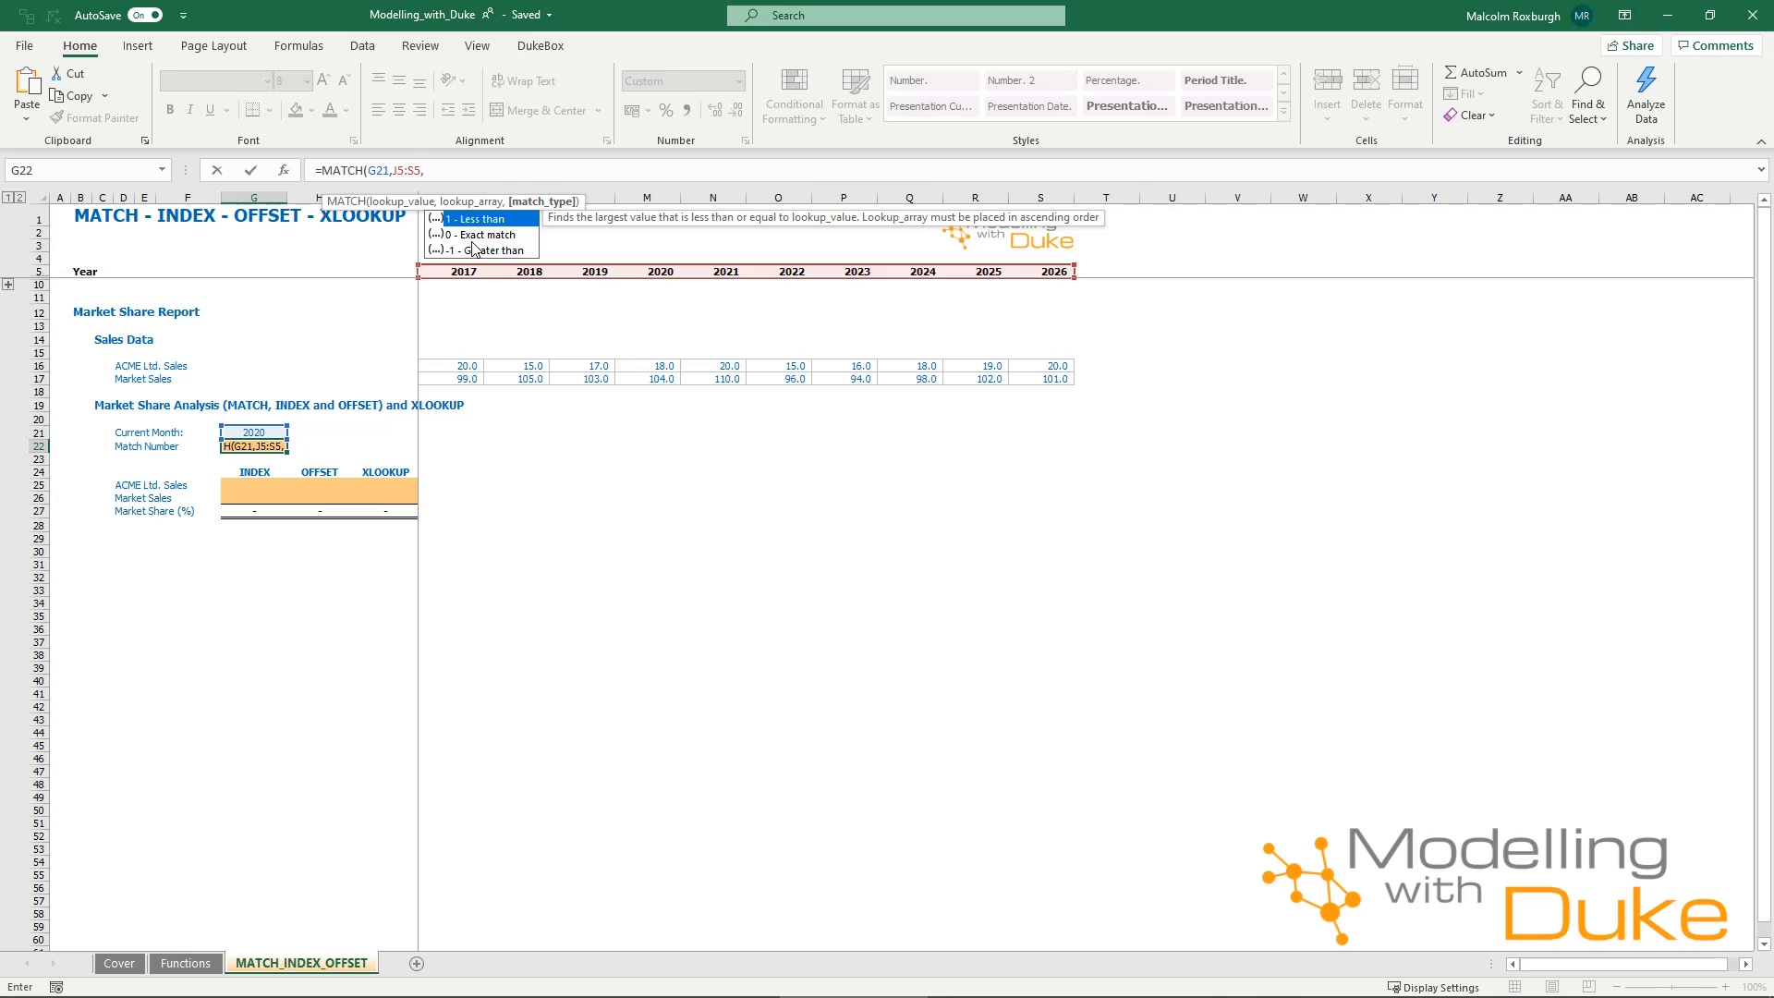
{"action": "type", "text": "0"}
{"action": "type", "text": ")"}
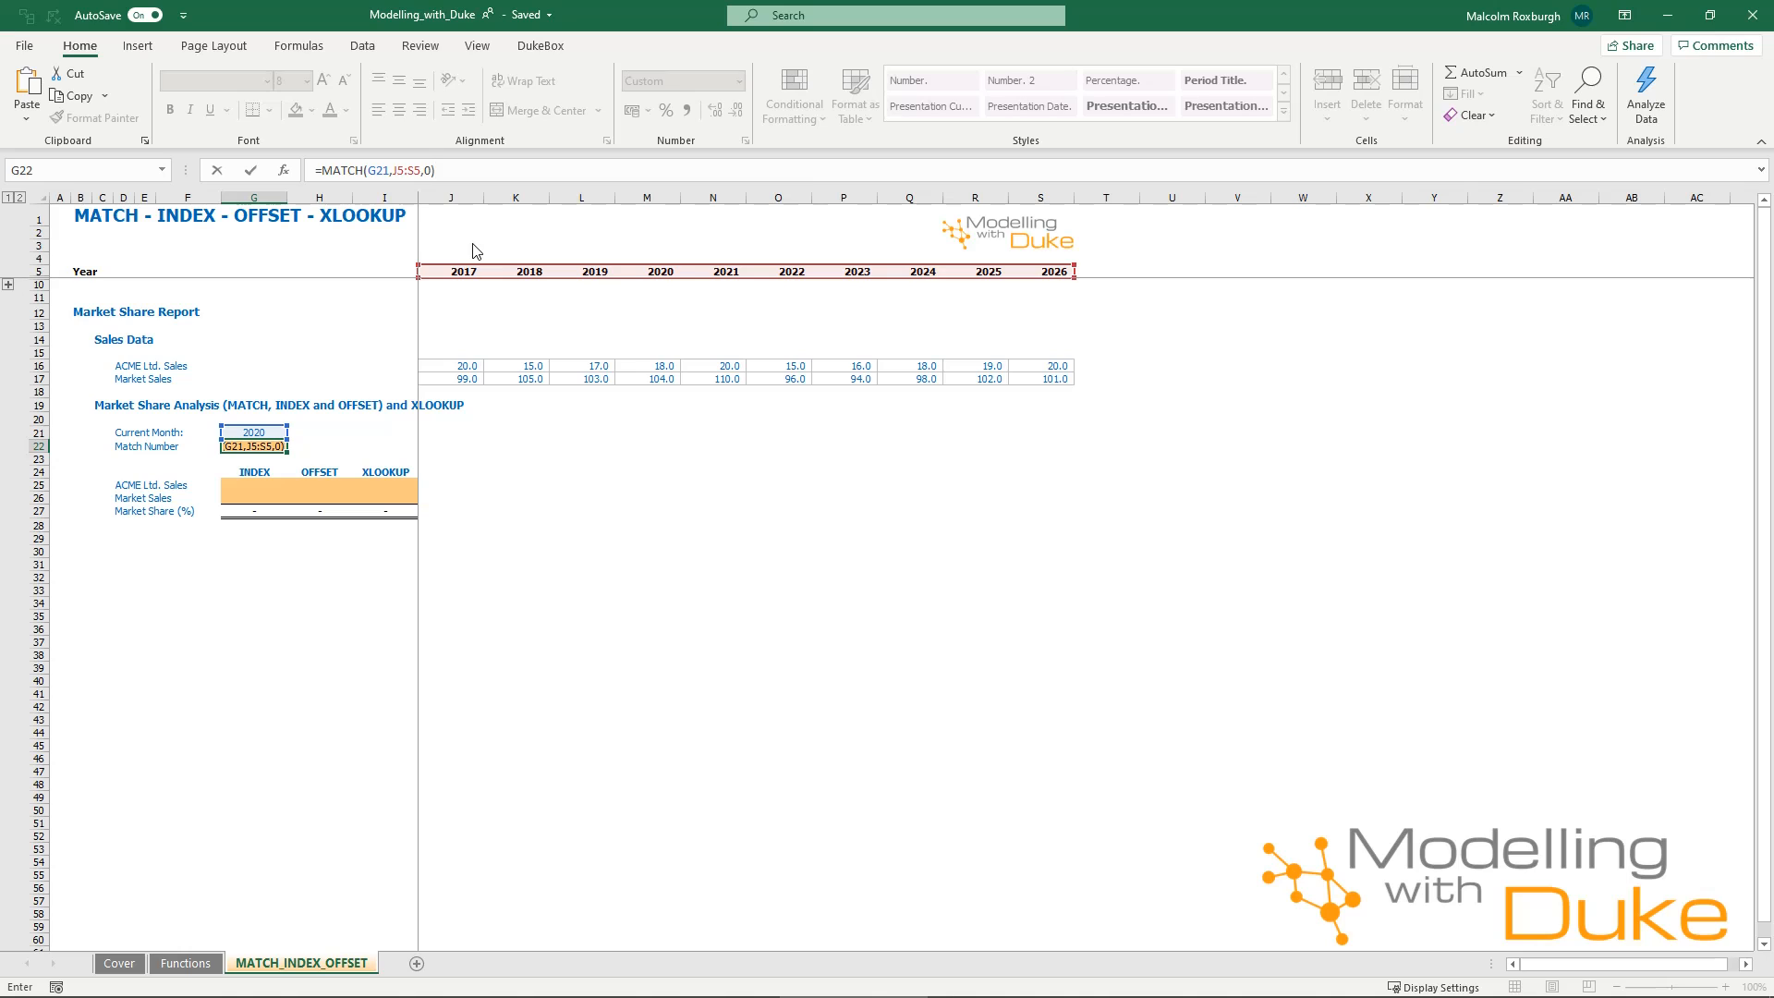
{"action": "key", "text": "Return"}
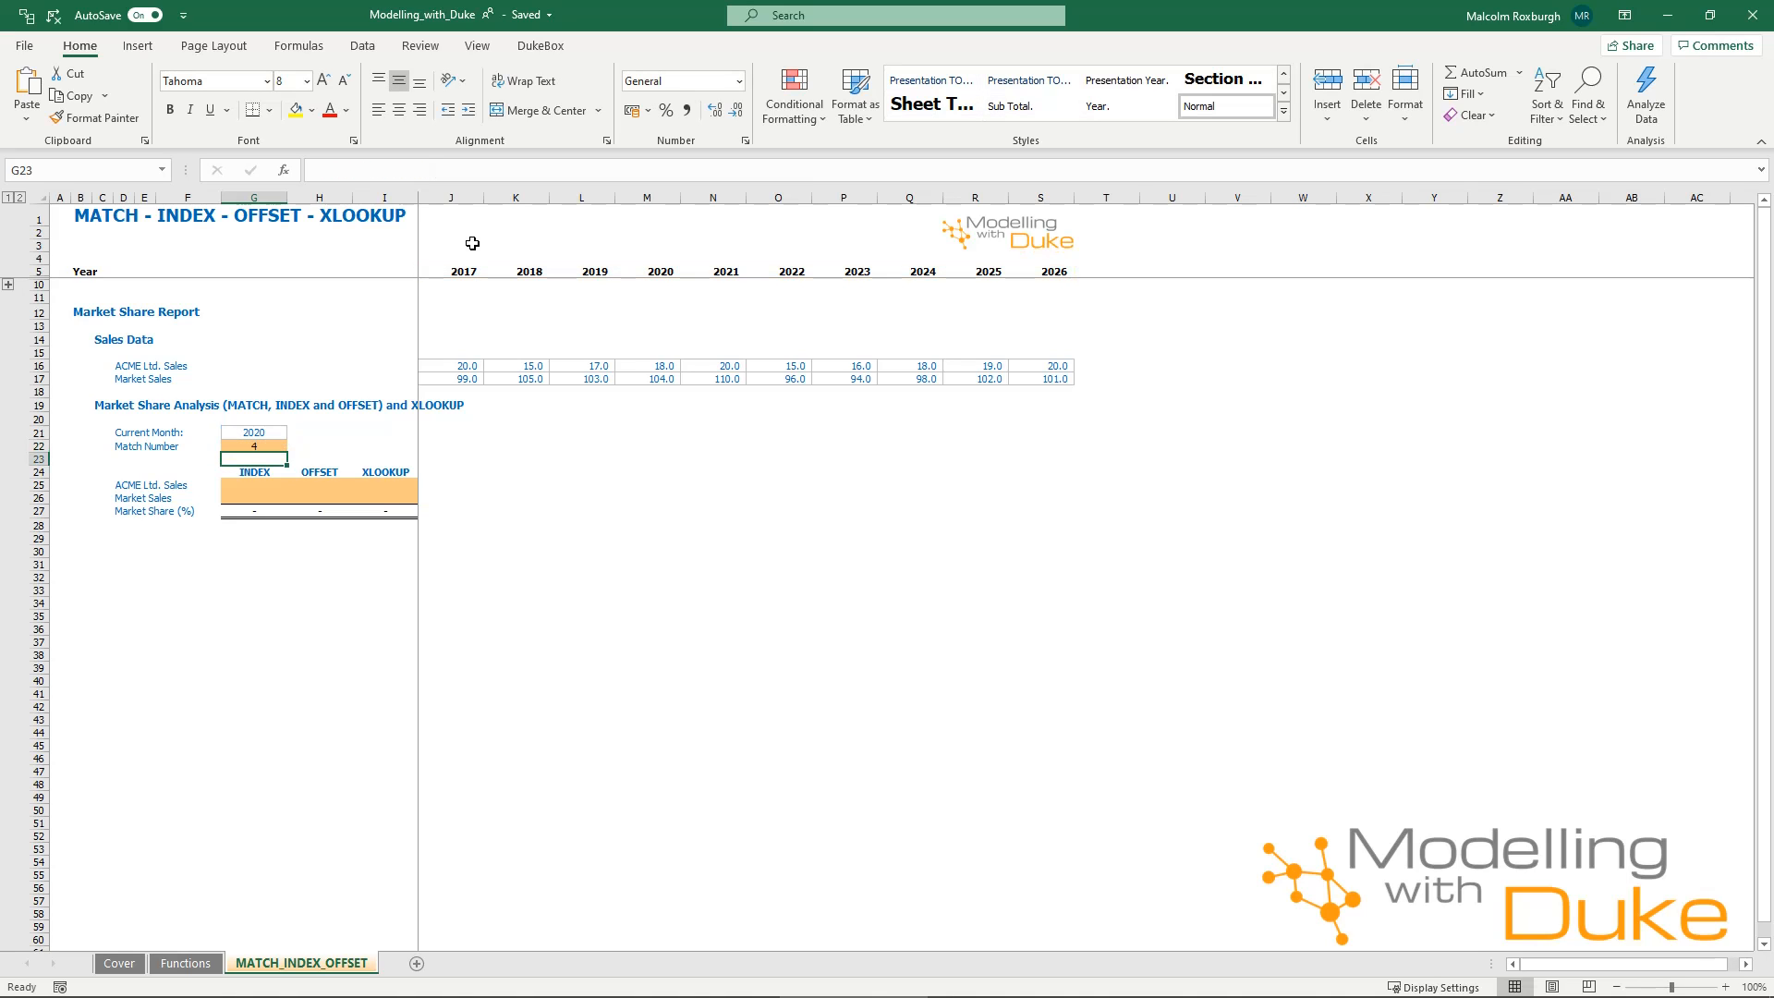
Test the match number formula by switching the year in G21 to 2023 and back to 2020.
{"action": "left_click", "coordinate": [255, 433]}
{"action": "left_click", "coordinate": [294, 432]}
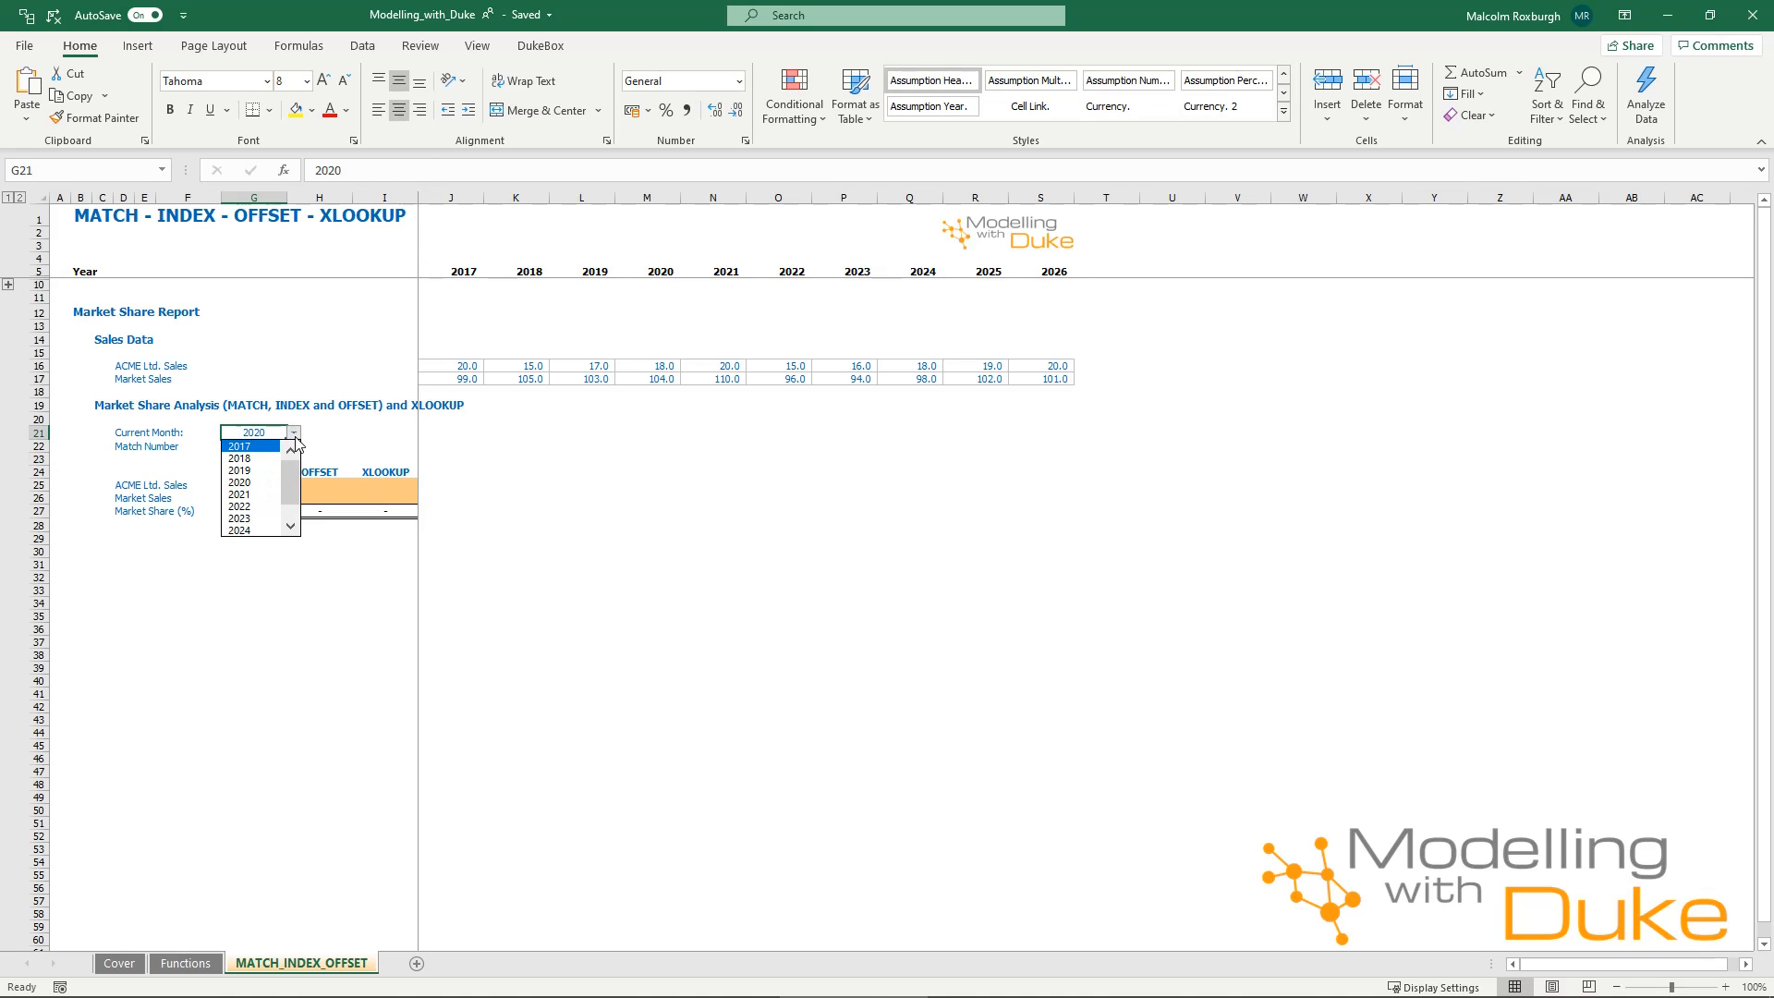
{"action": "left_click", "coordinate": [242, 519]}
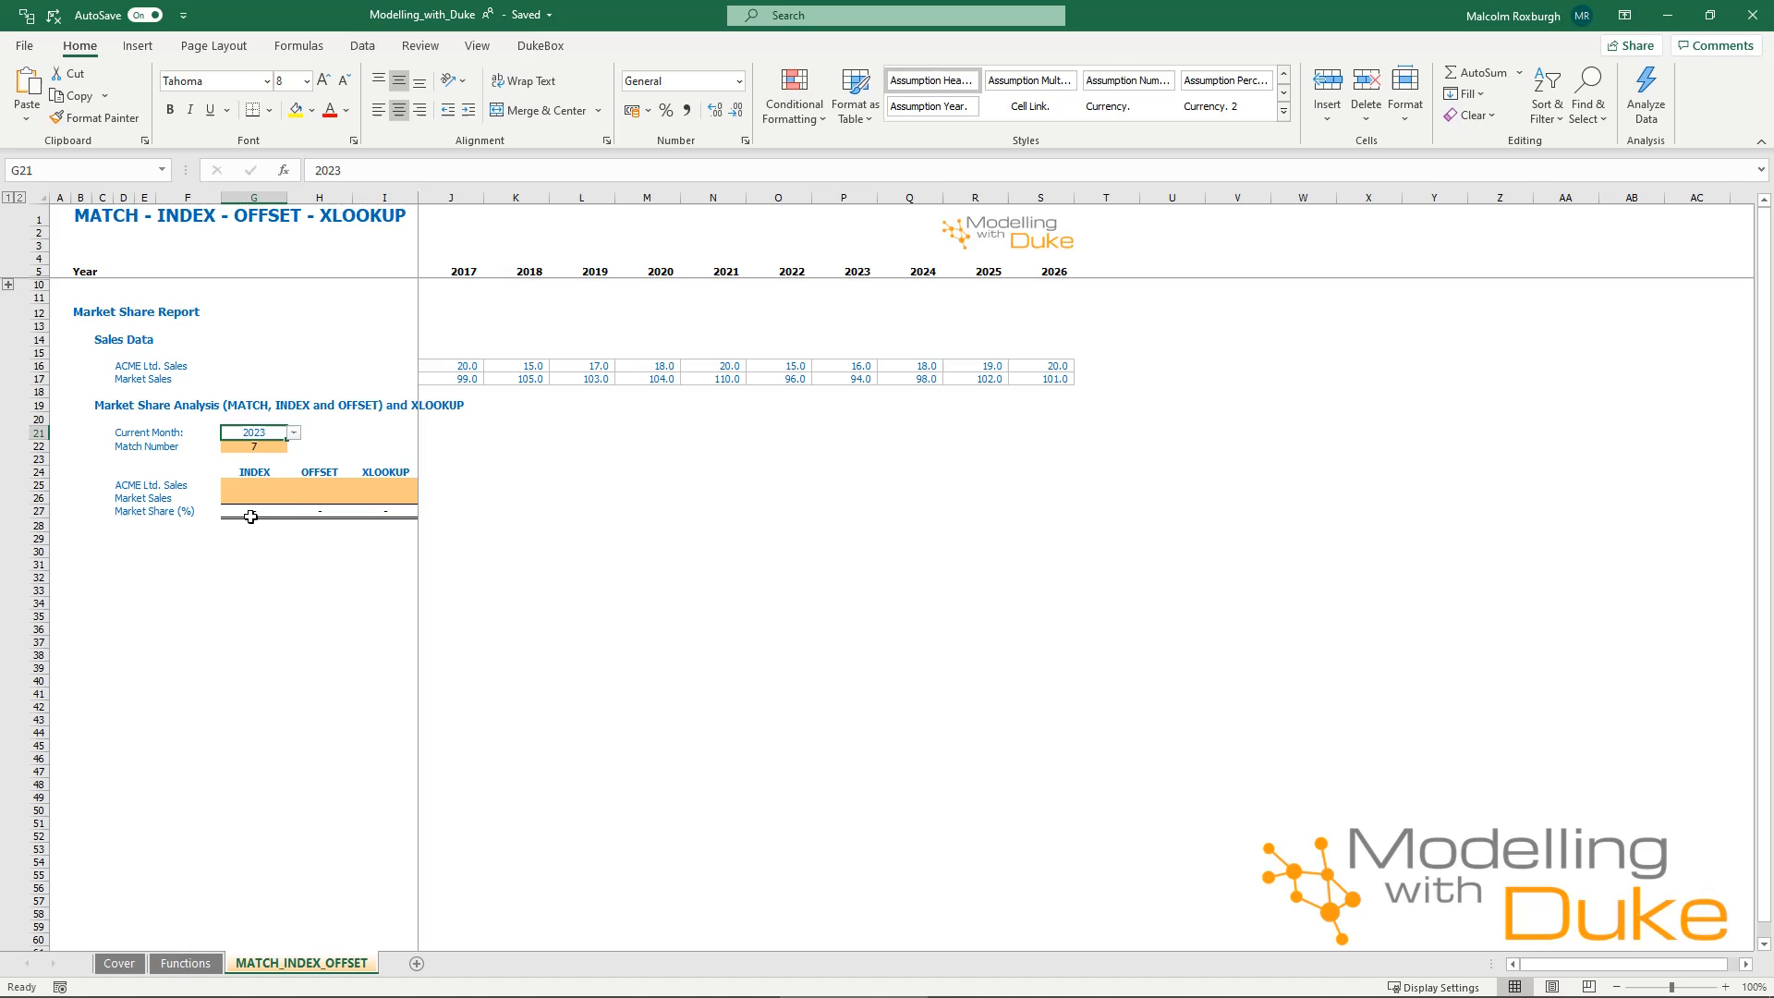
{"action": "left_click", "coordinate": [278, 447]}
{"action": "left_click", "coordinate": [244, 433]}
{"action": "left_click", "coordinate": [294, 433]}
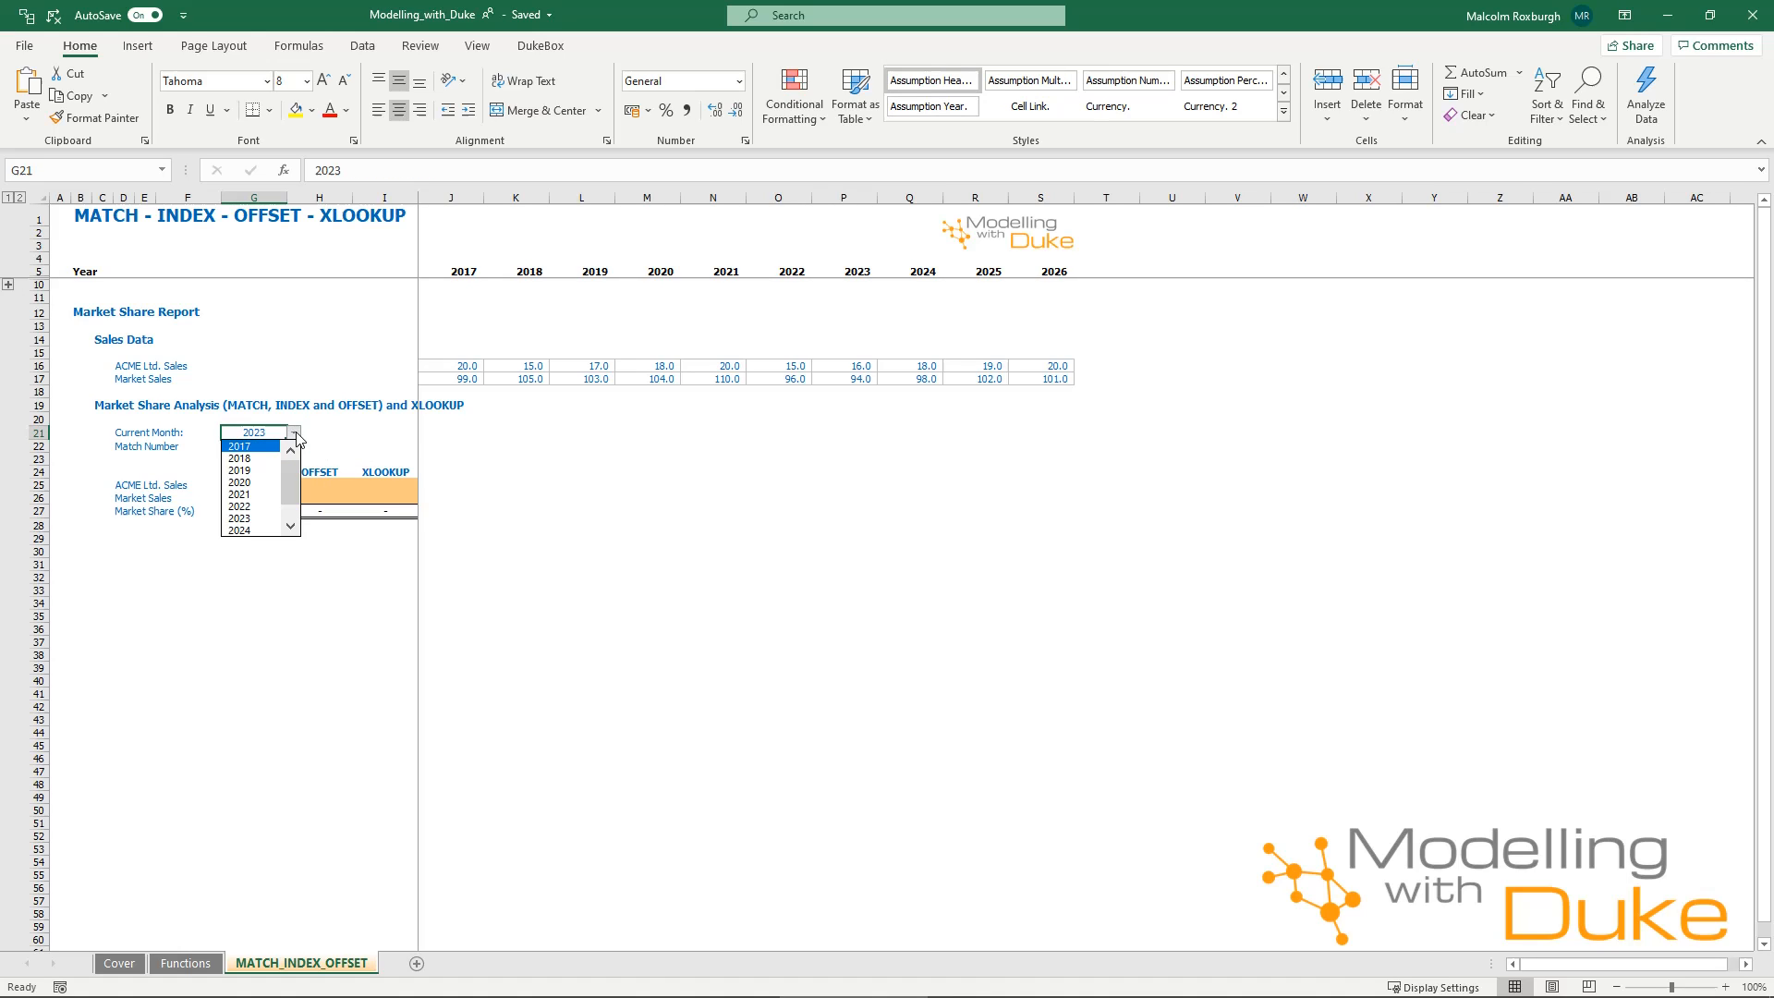
{"action": "left_click", "coordinate": [250, 482]}
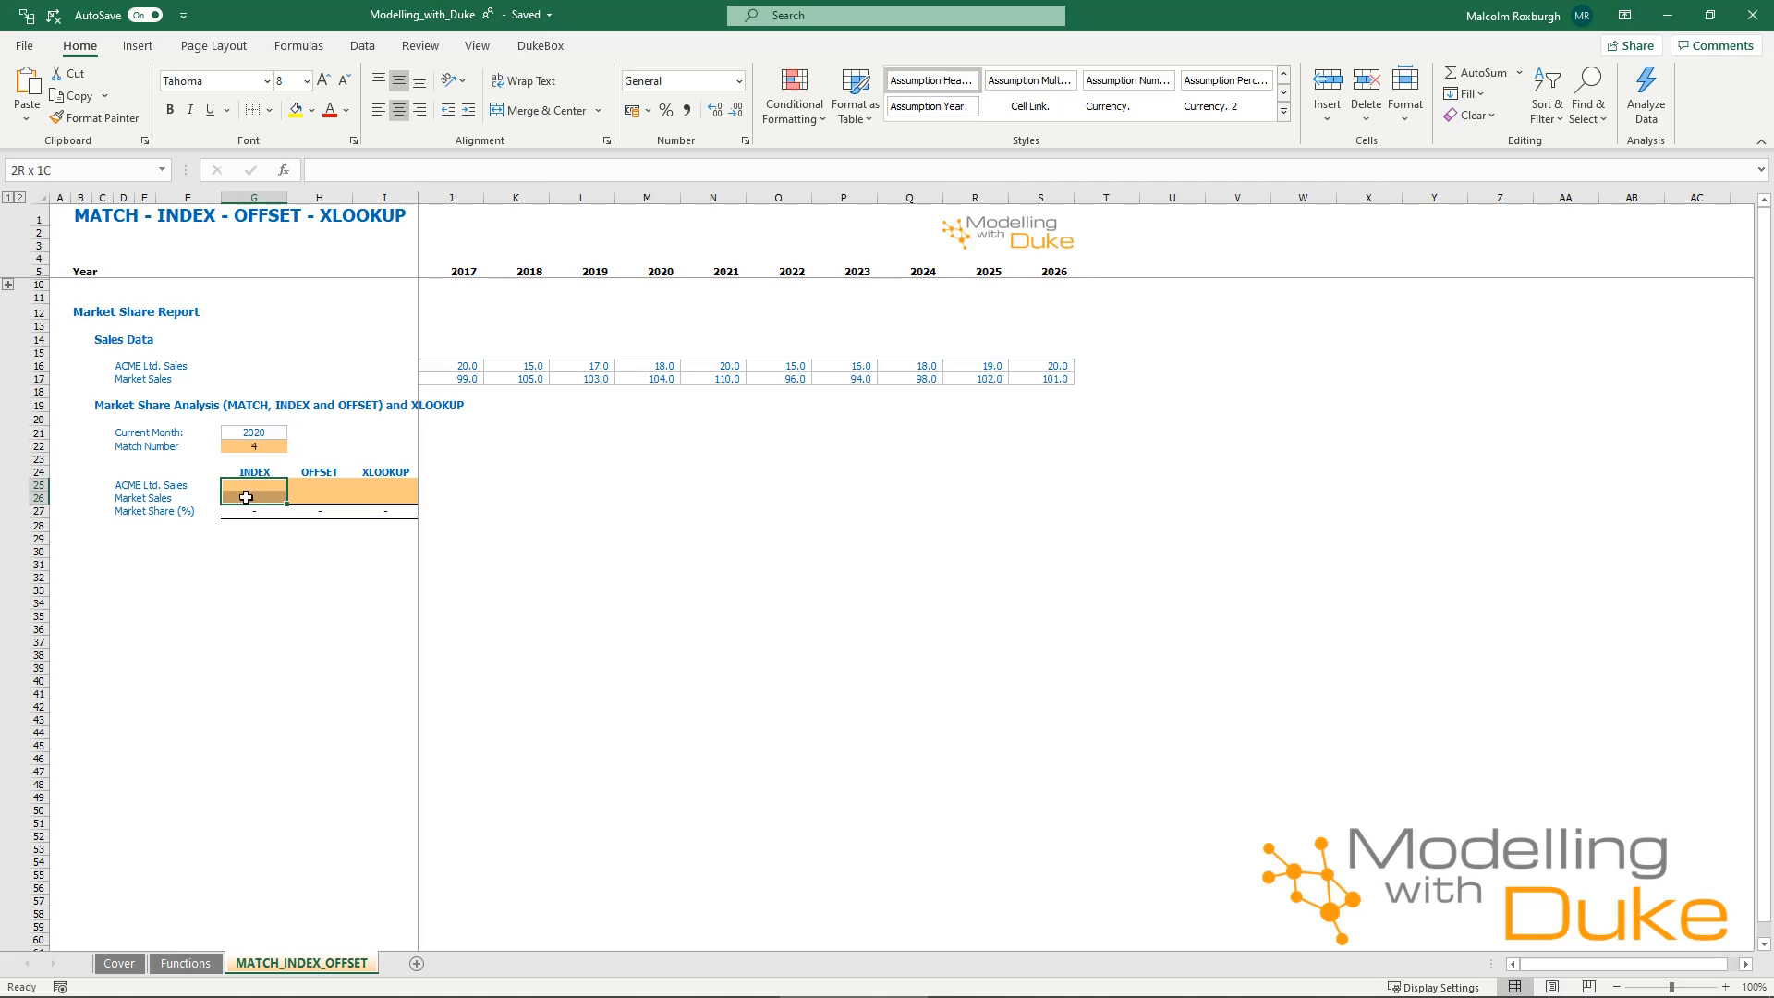
Fill the INDEX cells G25:G26 with =INDEX(J16:S16,$G$22) to return ACME Ltd. Sales and Market Sales for the current year.
{"action": "left_click_drag", "start_coordinate": [246, 487], "coordinate": [248, 498]}
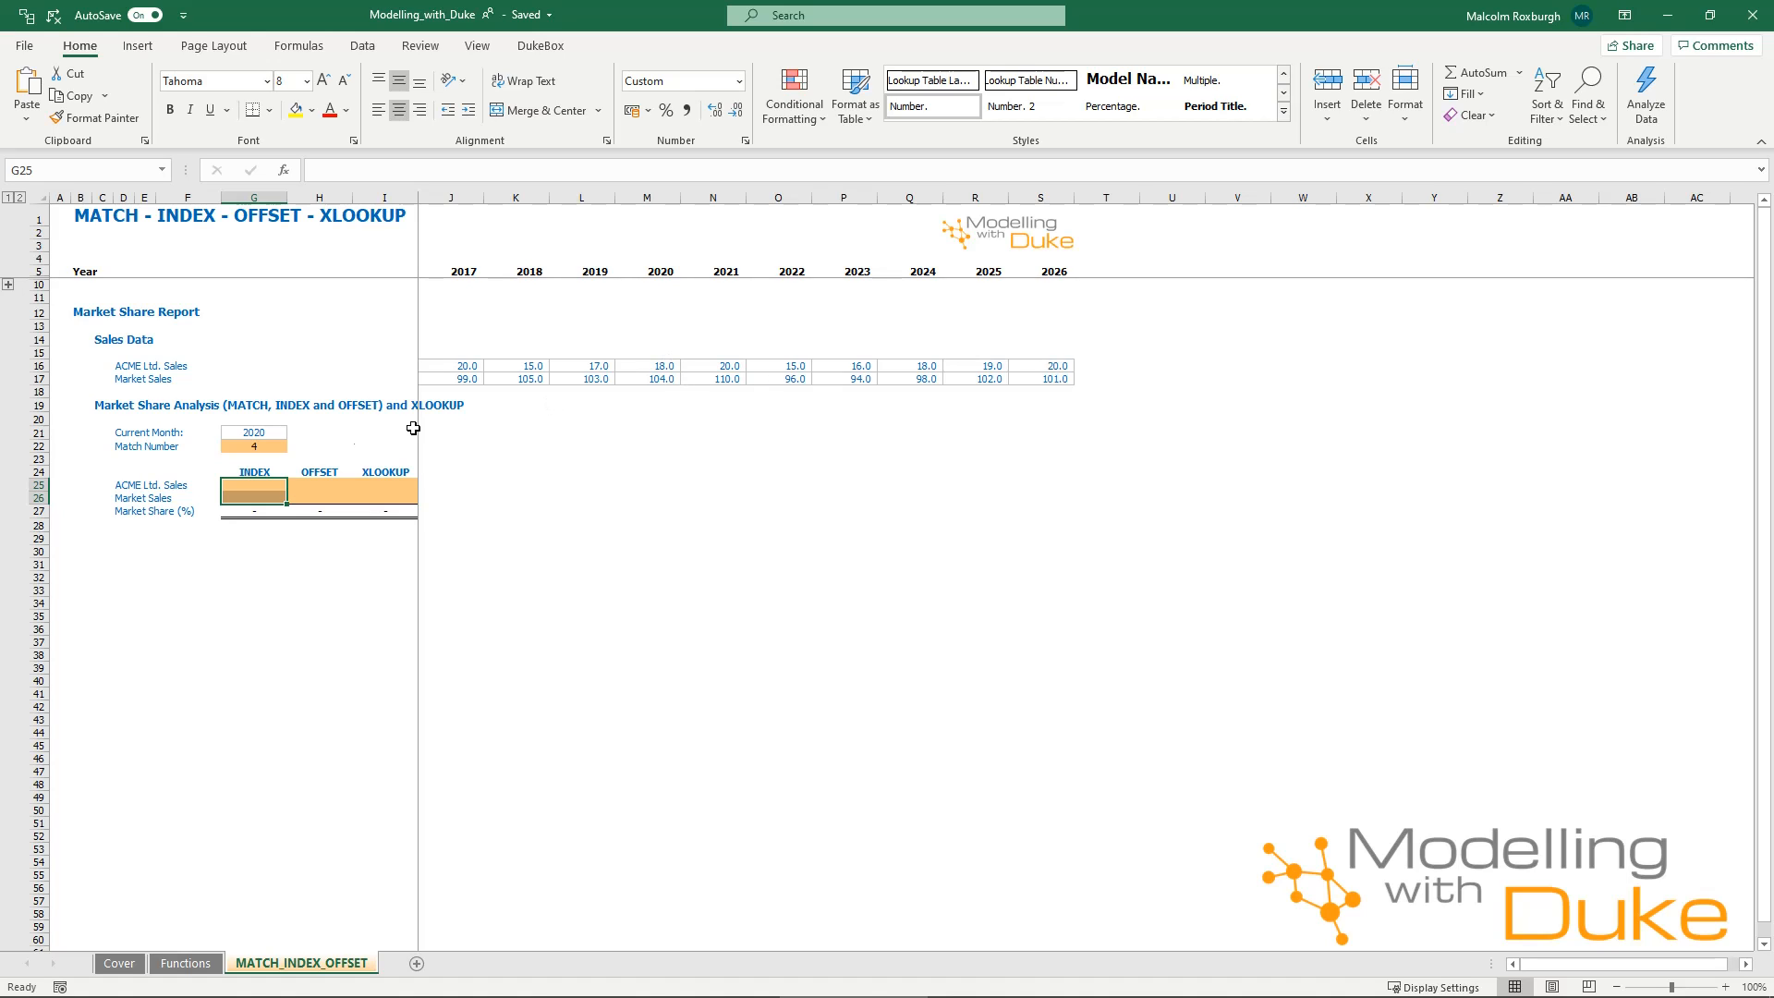
{"action": "type", "text": "="}
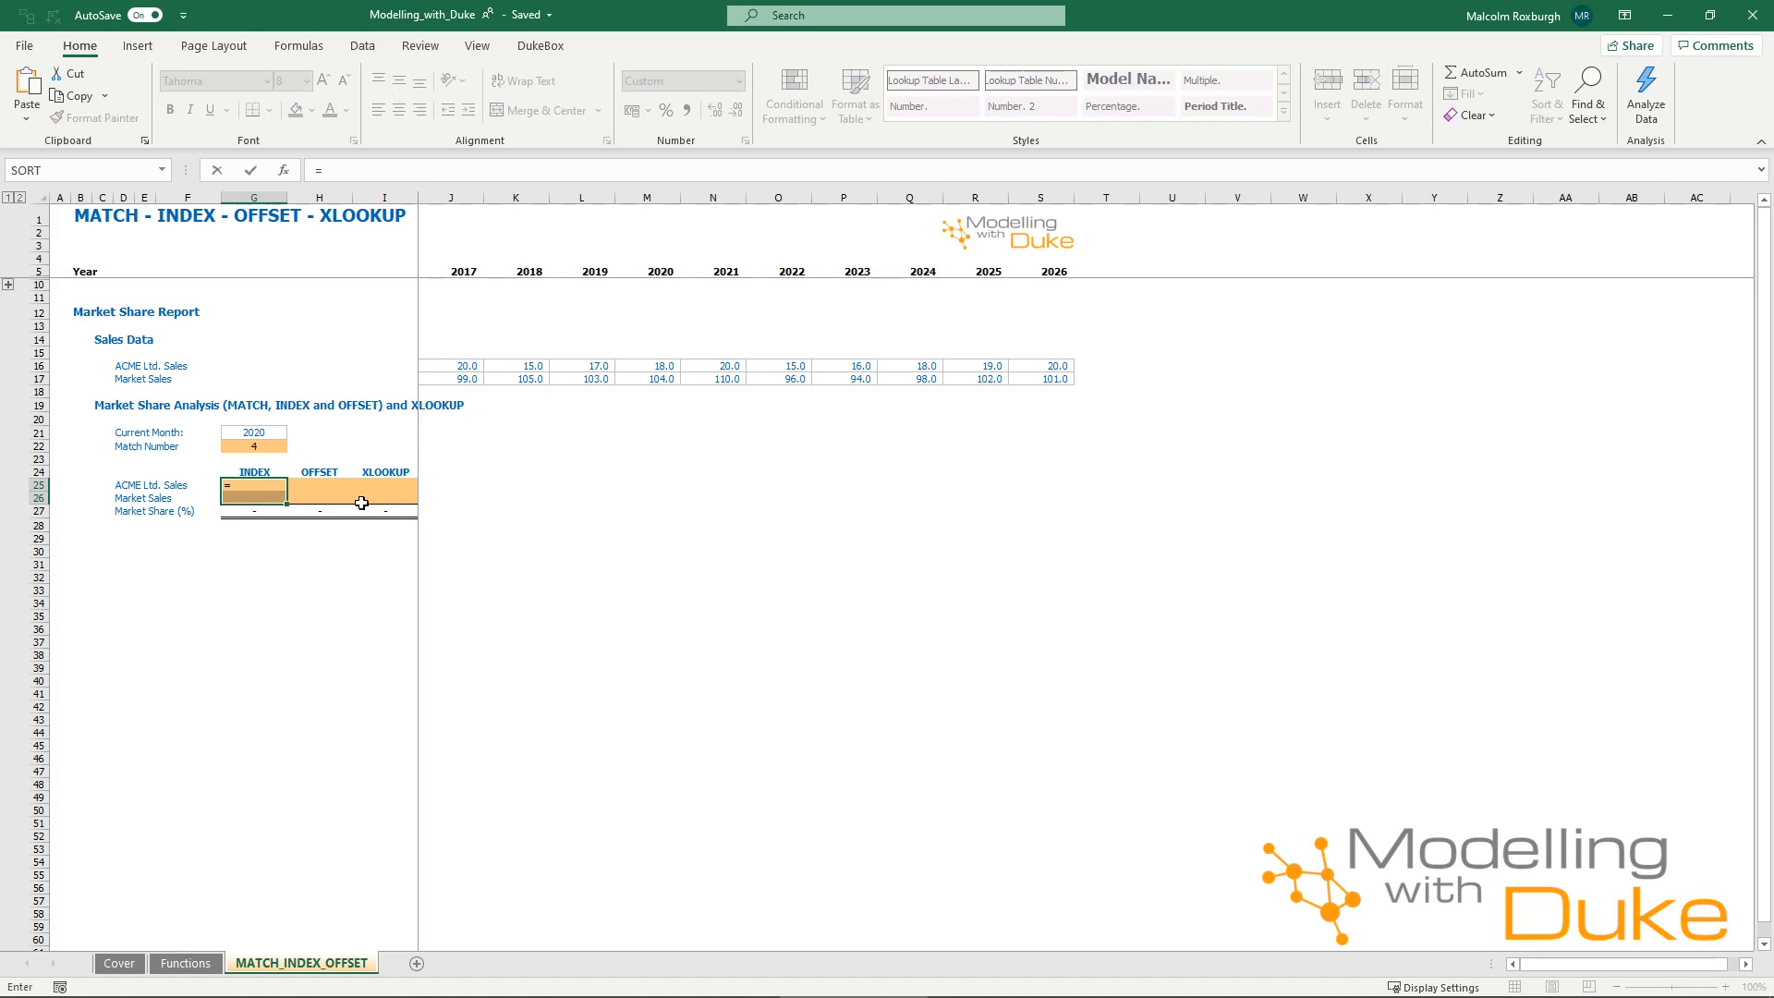
{"action": "type", "text": "INDEX("}
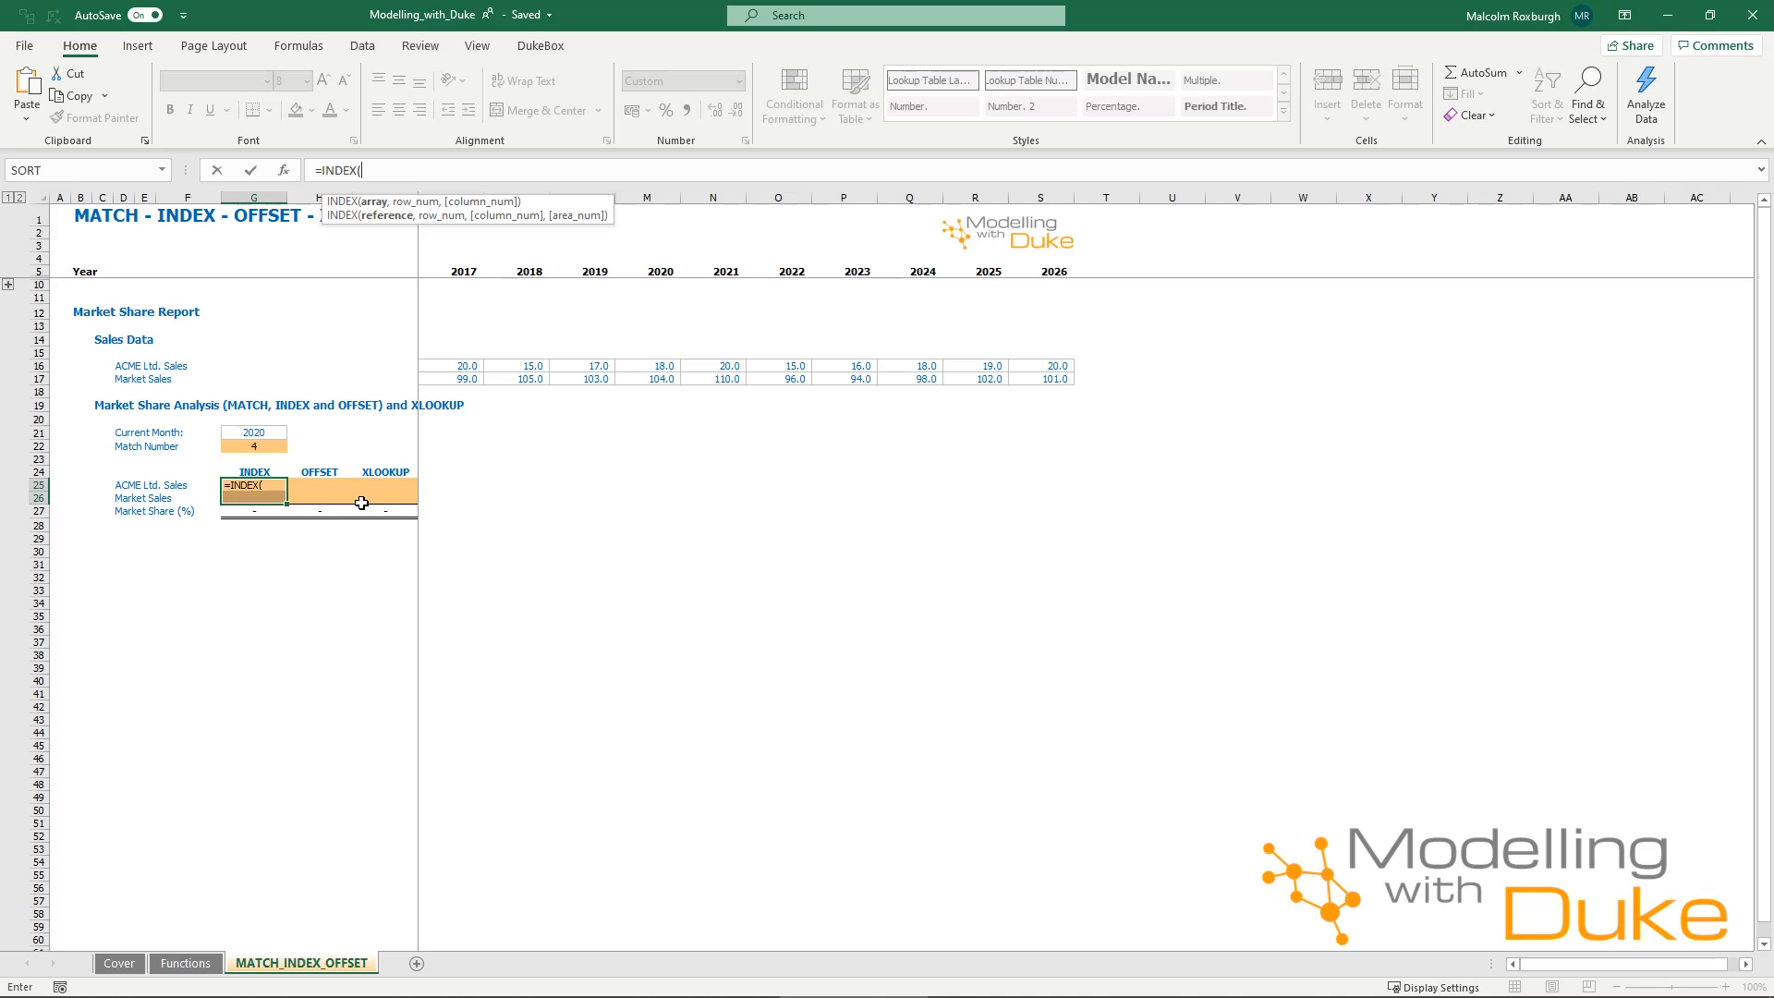
{"action": "left_click_drag", "start_coordinate": [462, 367], "coordinate": [1040, 365]}
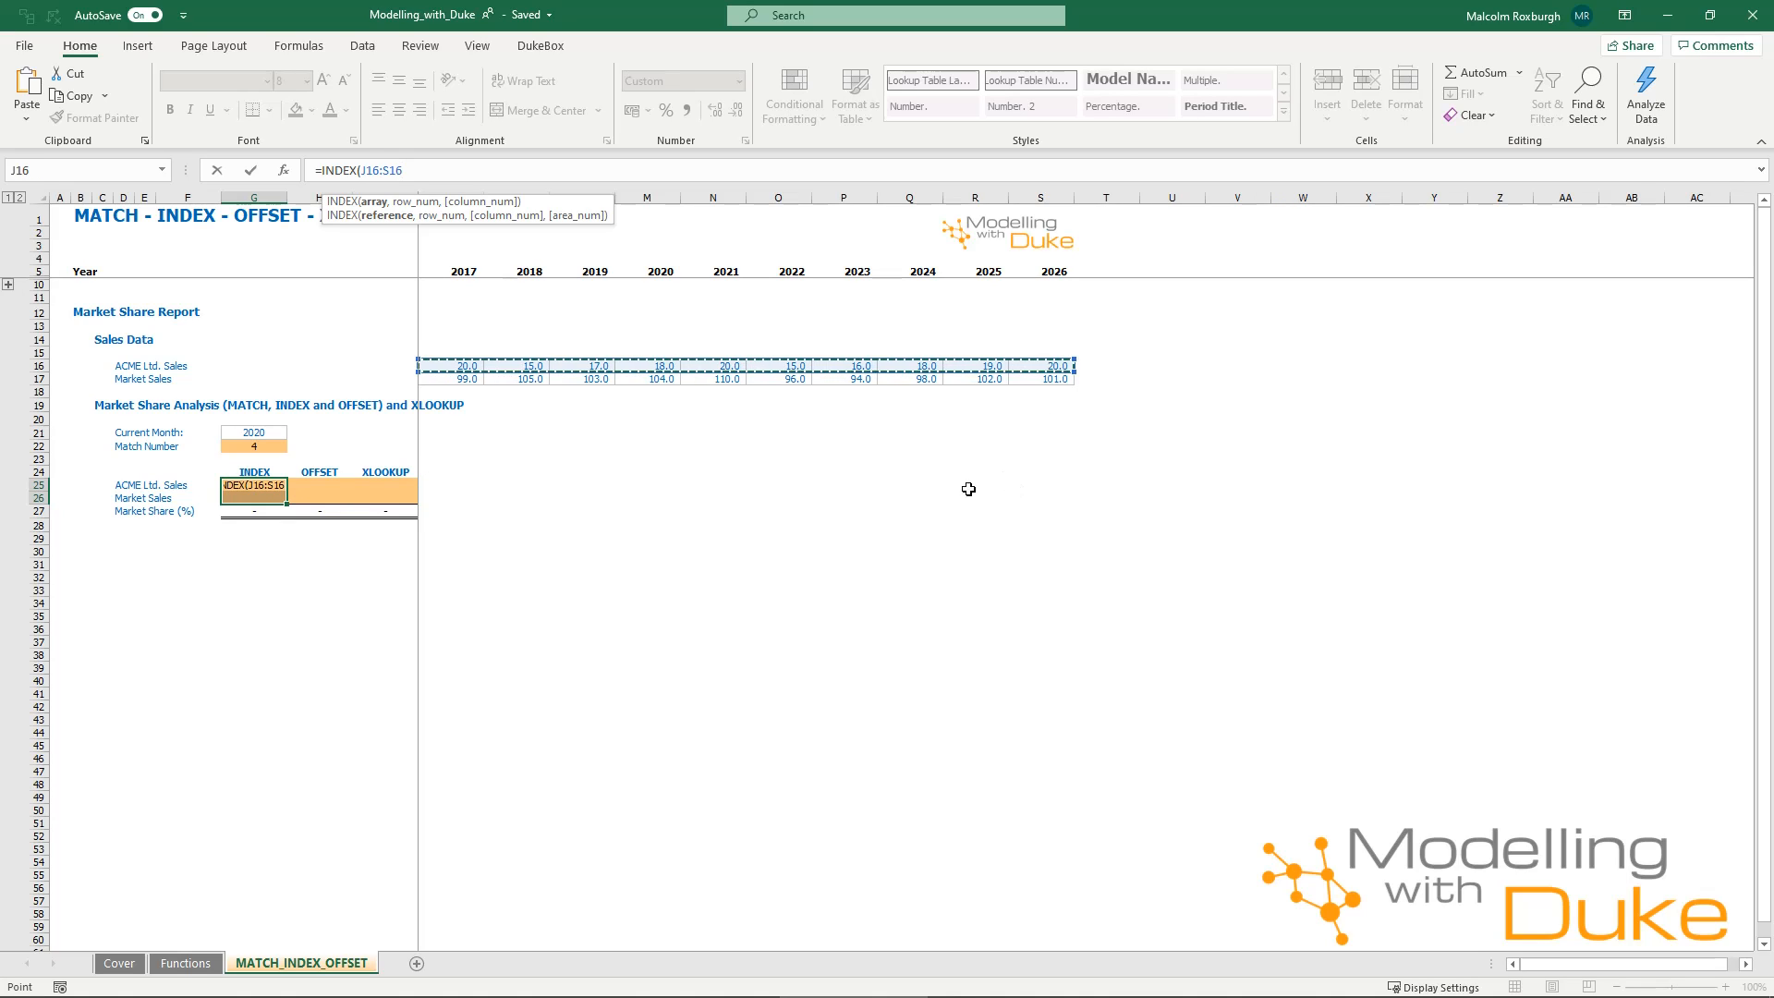
{"action": "type", "text": ","}
{"action": "left_click", "coordinate": [253, 445]}
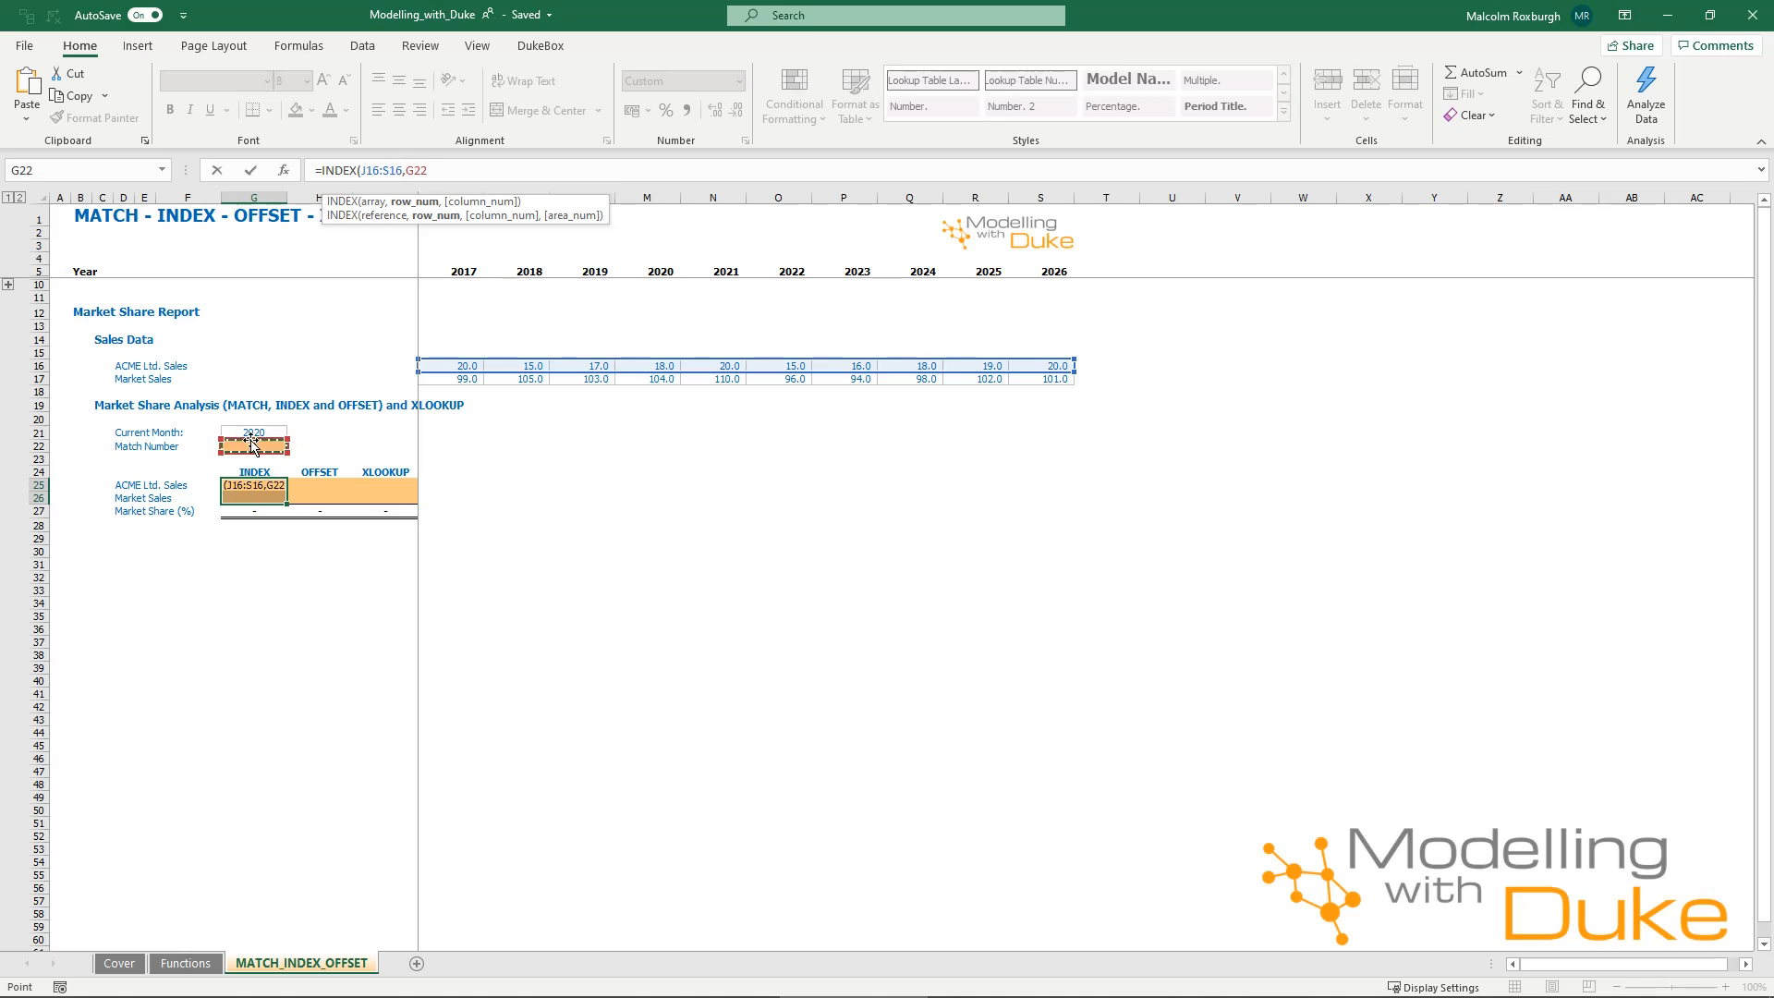
{"action": "key", "text": "F4"}
{"action": "key", "text": "ctrl+Return"}
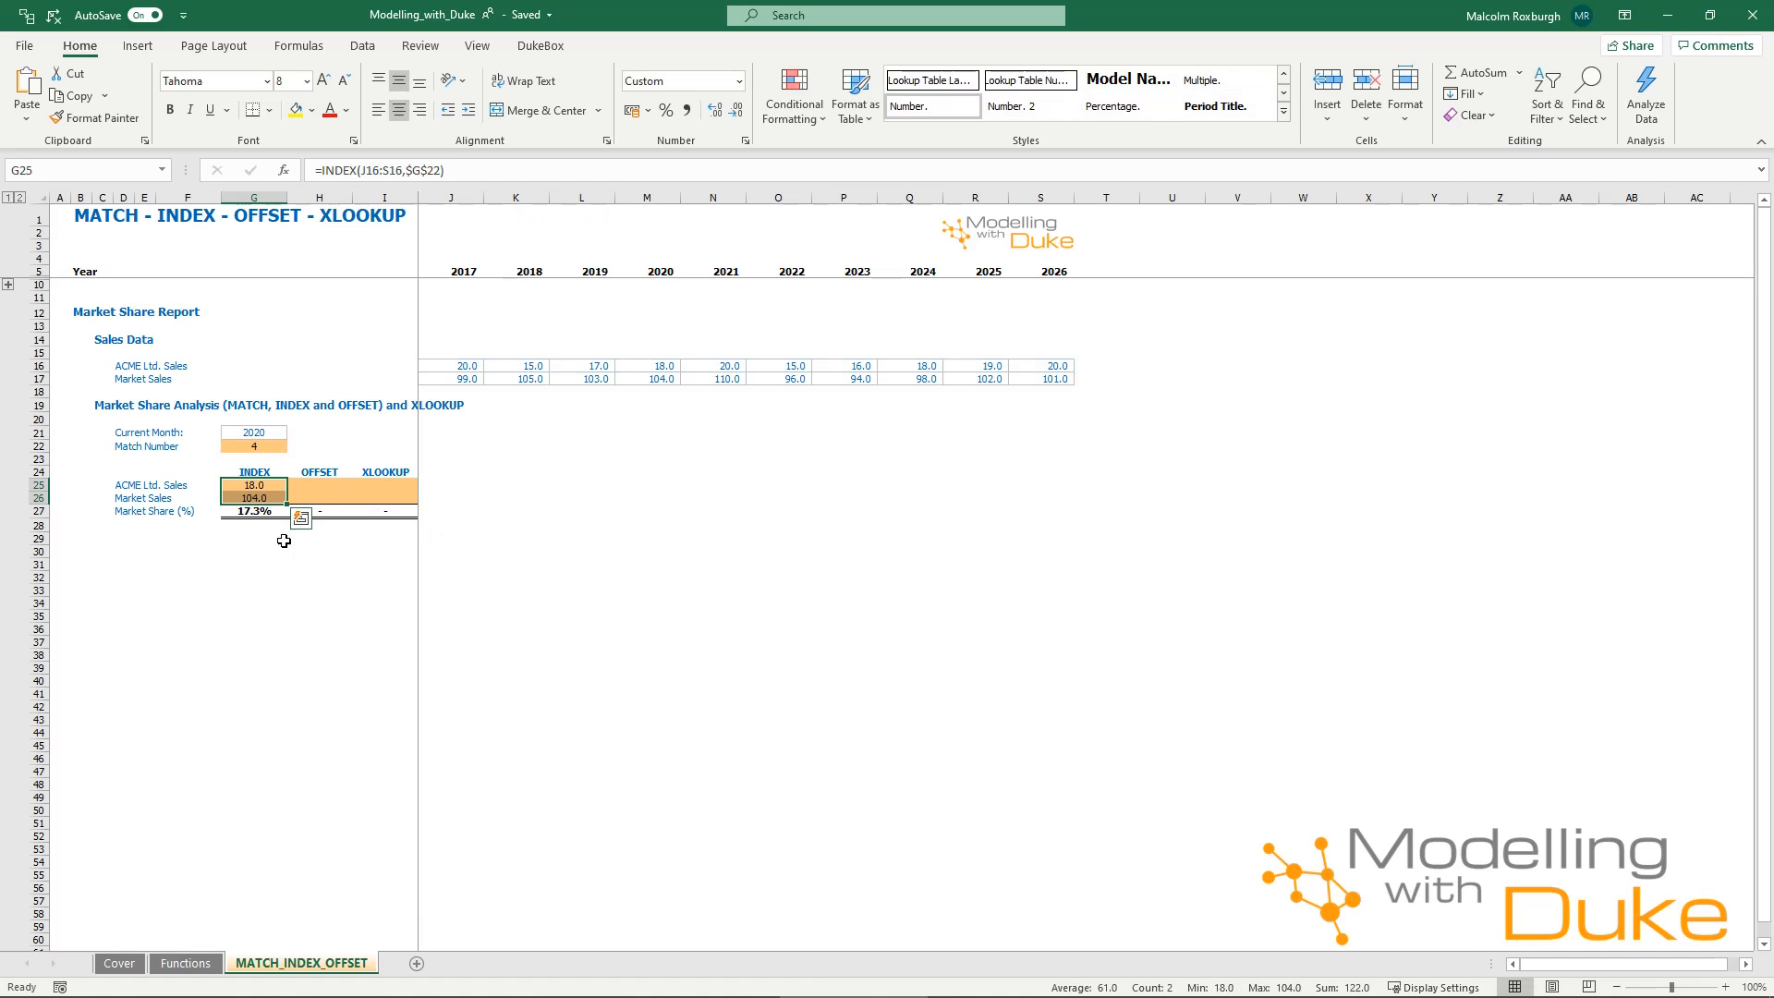
{"action": "left_click_drag", "start_coordinate": [464, 366], "coordinate": [1037, 366]}
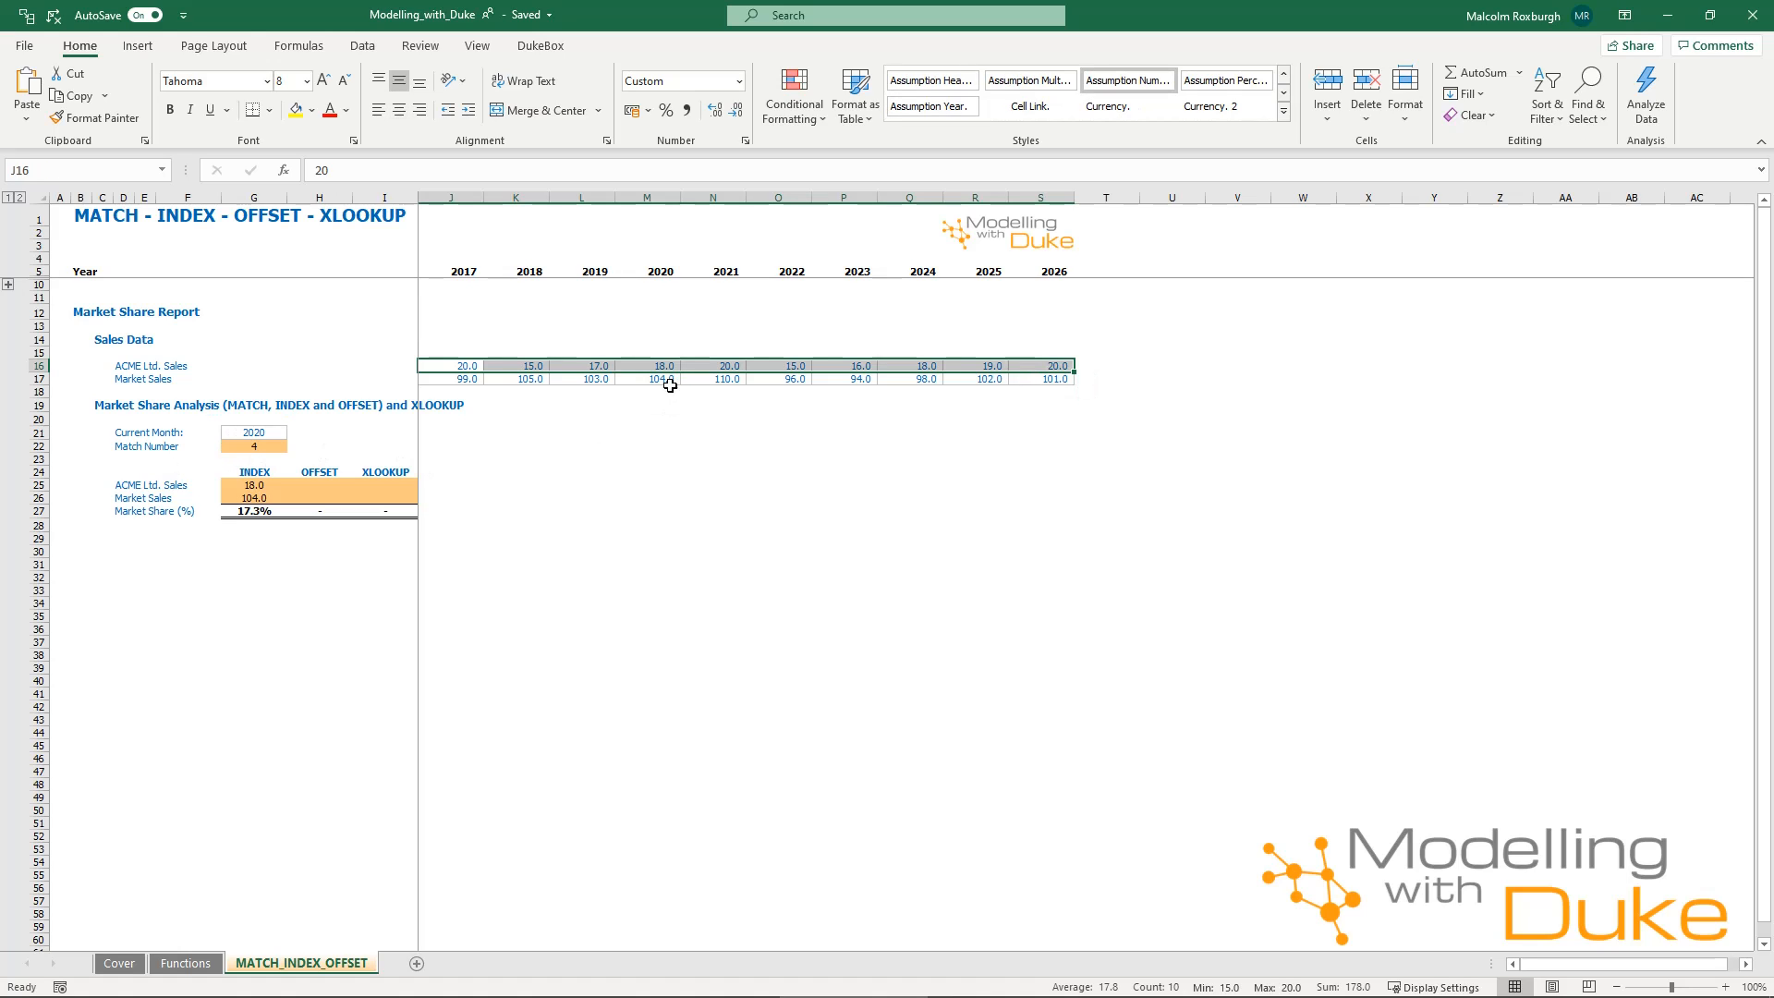
Fill the OFFSET cells H25:H26 with =OFFSET(J16,,$G$22-1), leaving the rows argument blank, and check the formula in H26.
{"action": "left_click_drag", "start_coordinate": [325, 486], "coordinate": [323, 498]}
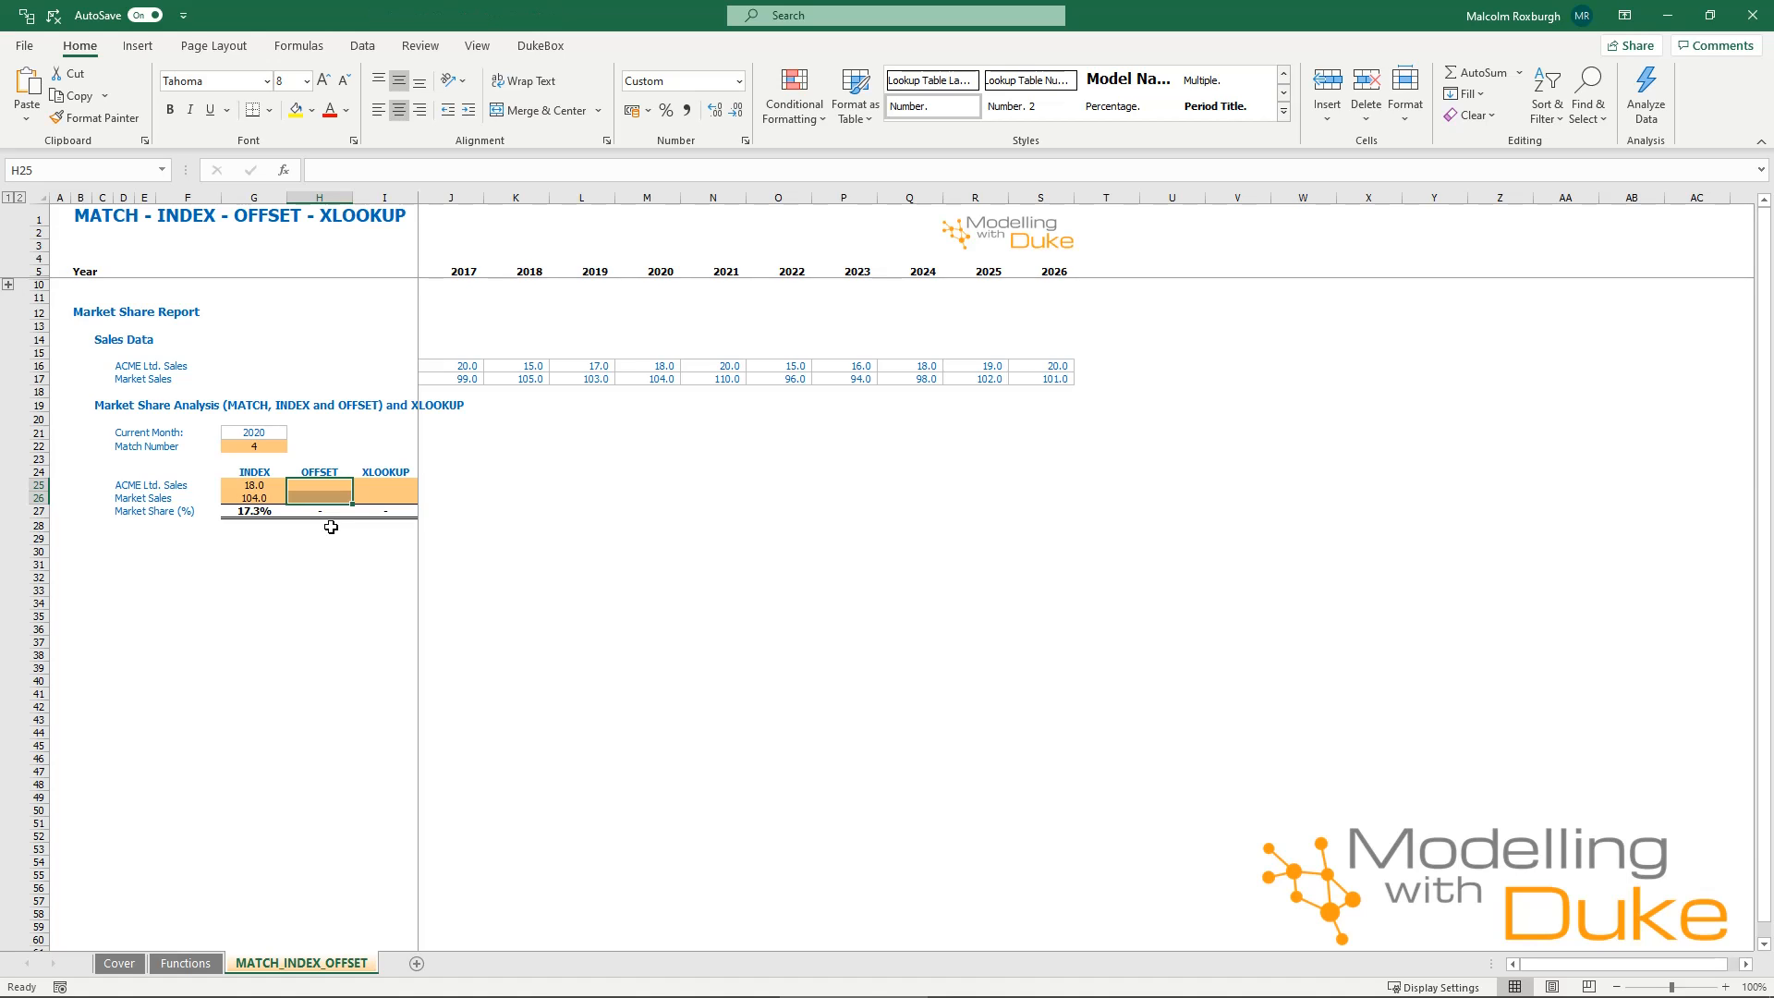
{"action": "type", "text": "=off"}
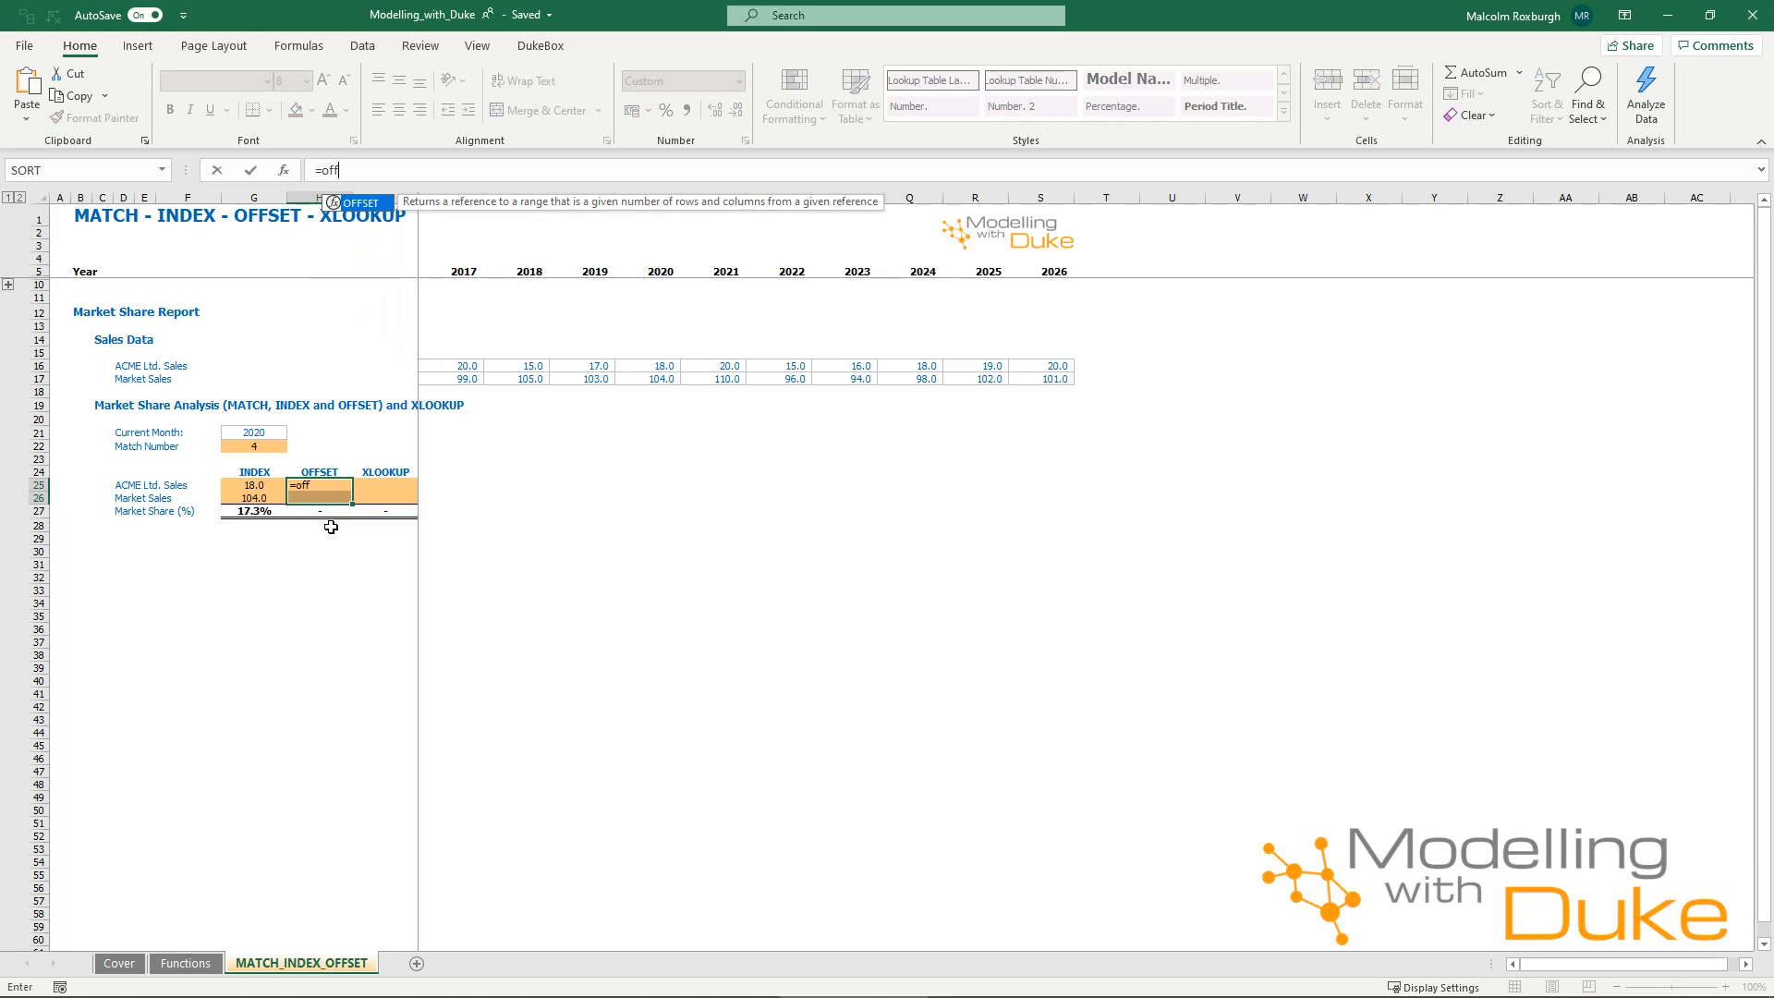
{"action": "key", "text": "Tab"}
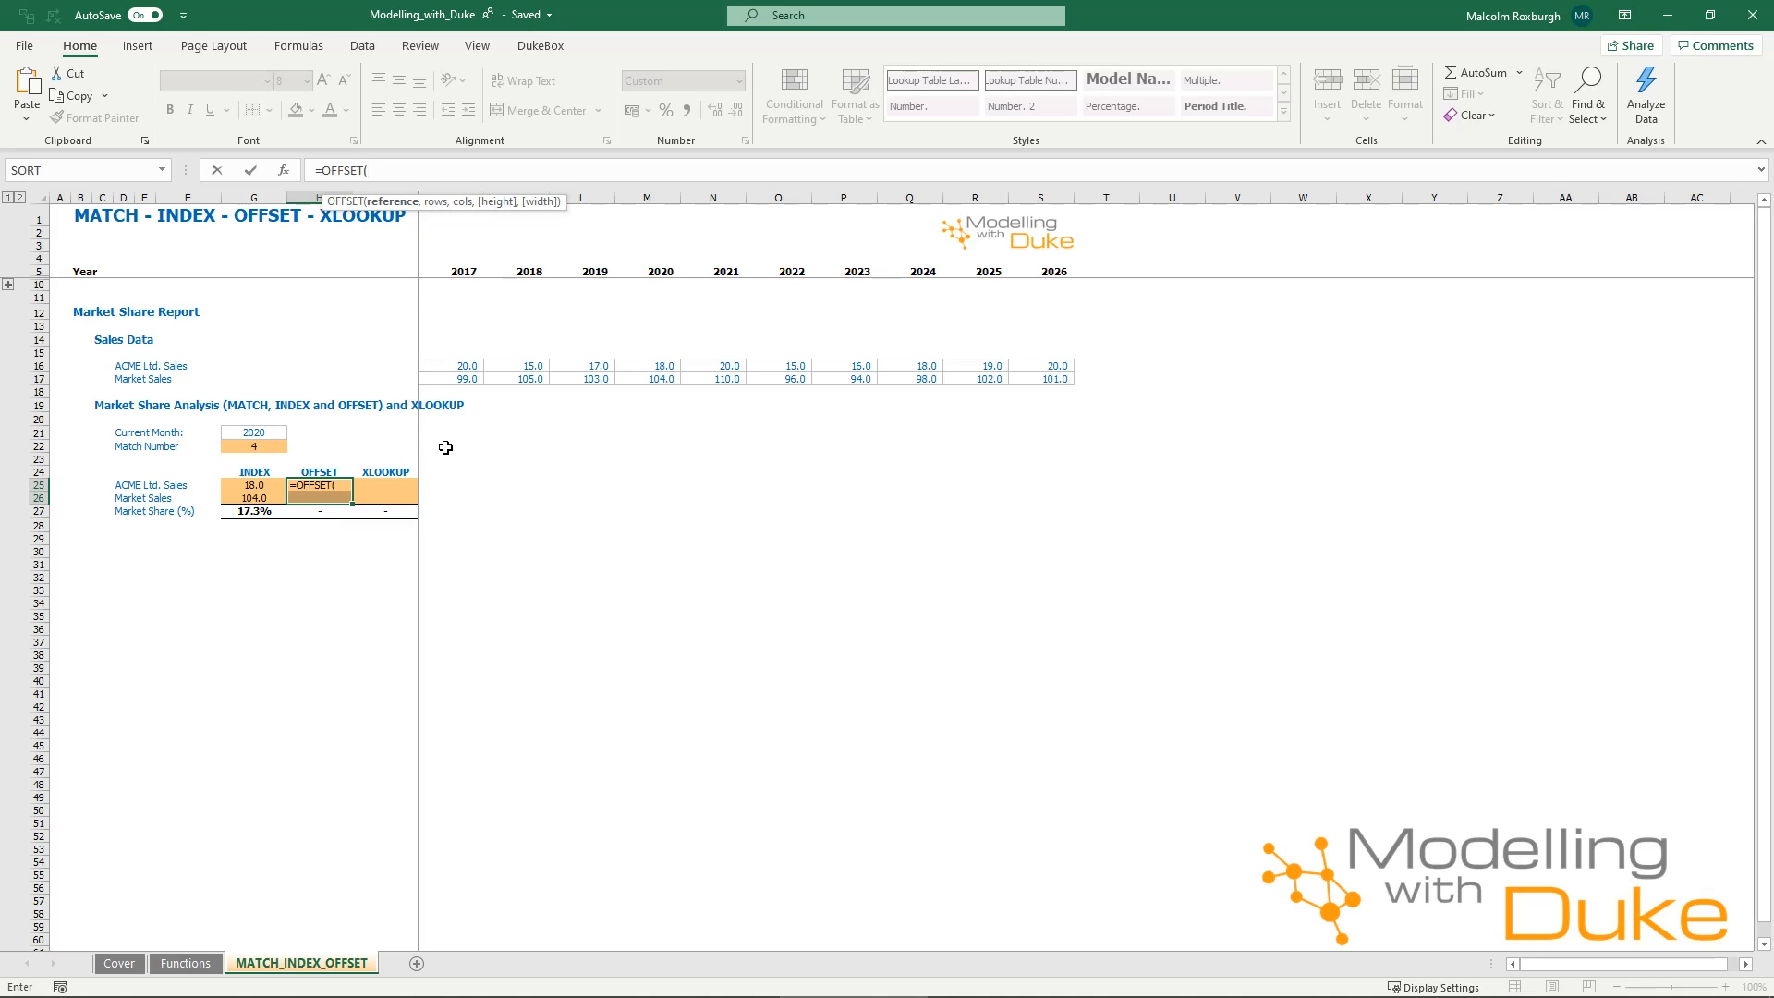
{"action": "left_click", "coordinate": [440, 367]}
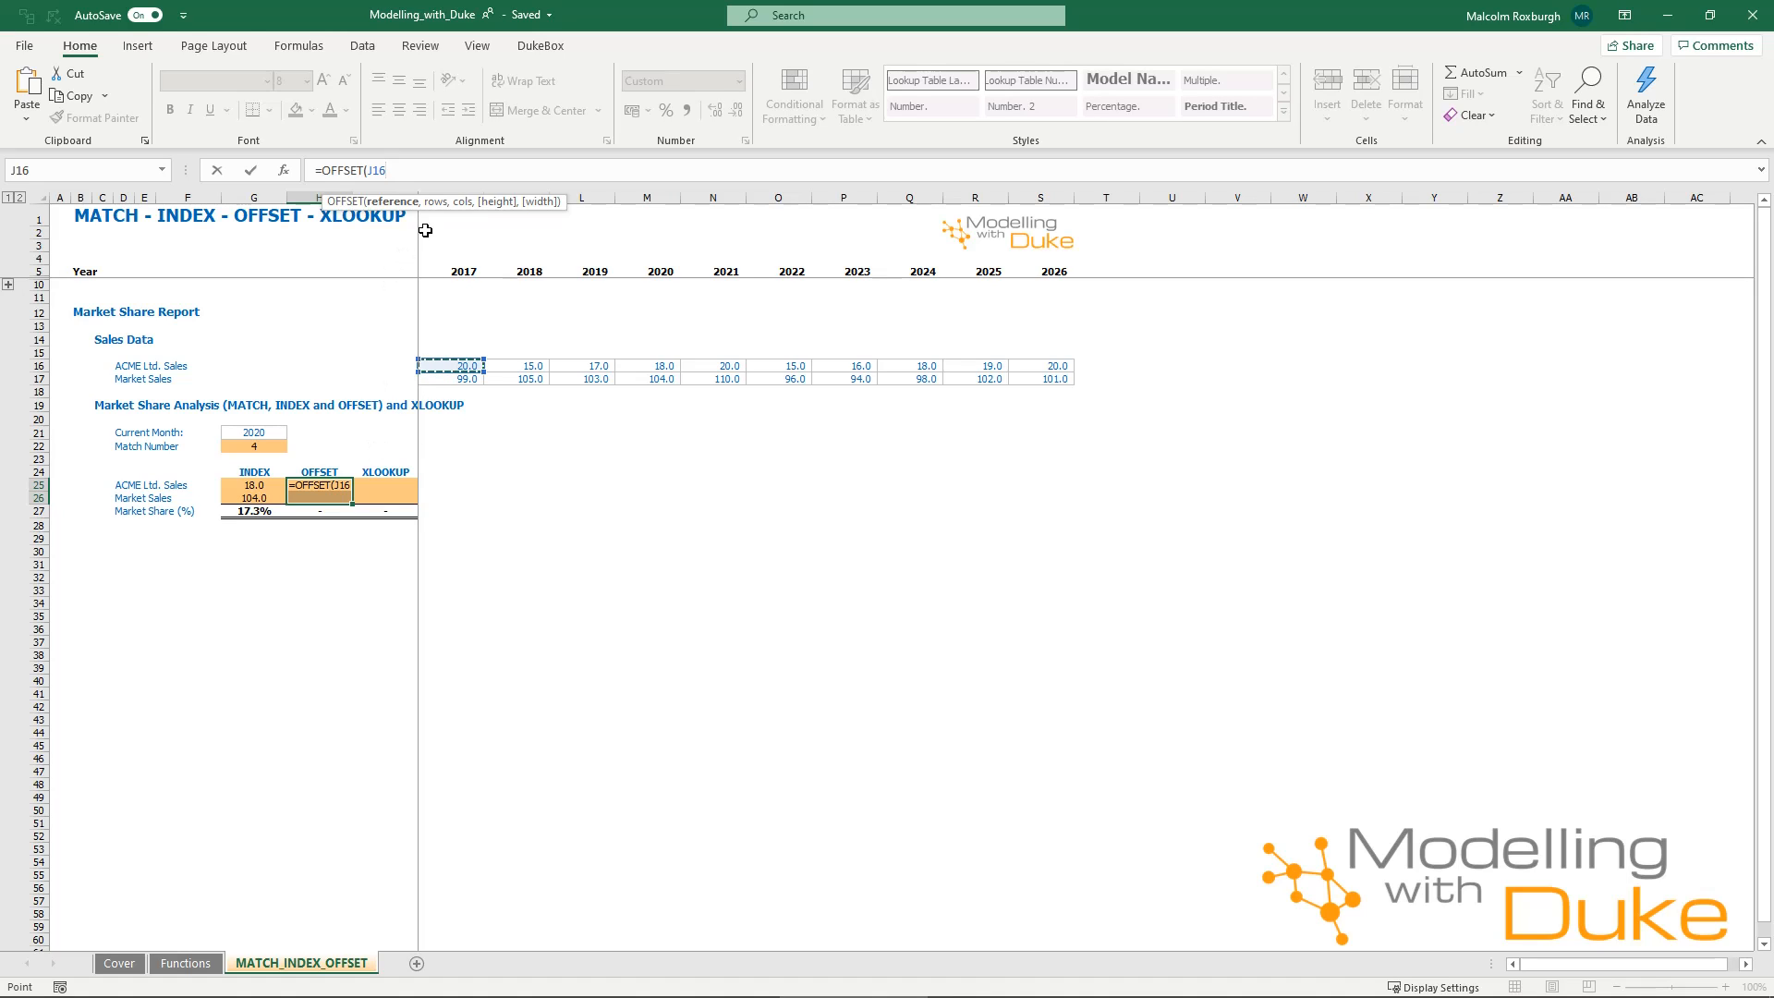
{"action": "type", "text": ","}
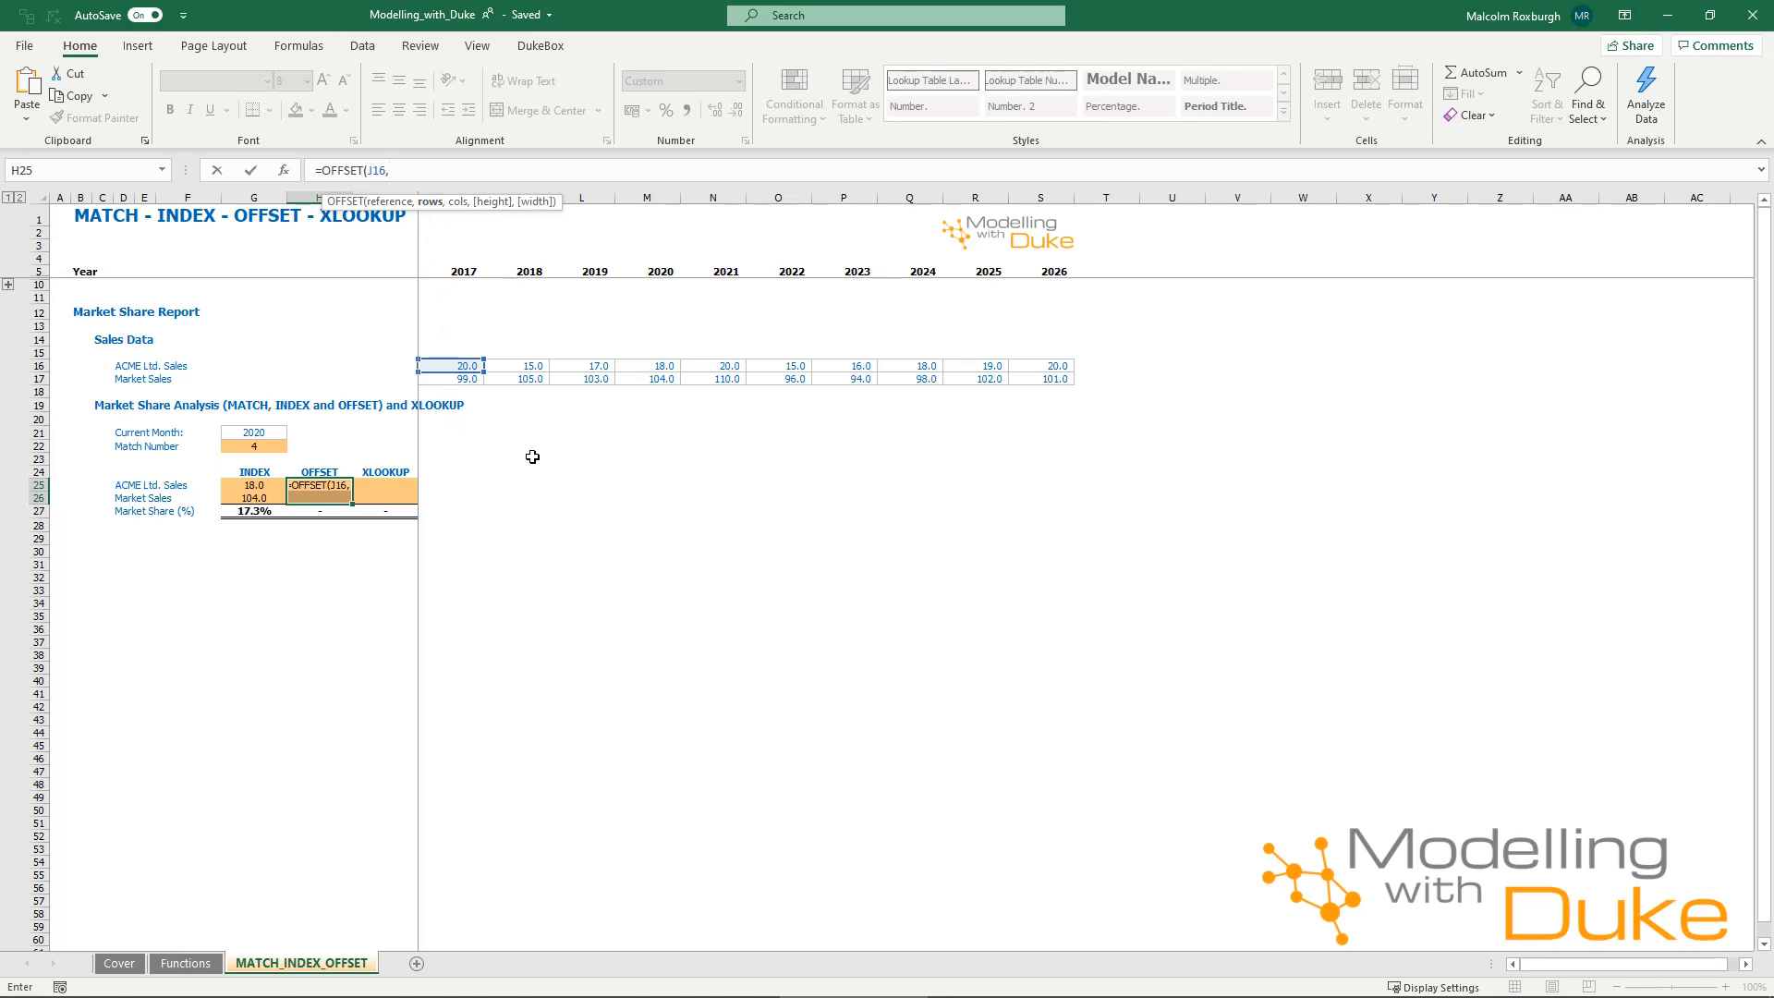
{"action": "type", "text": ","}
{"action": "left_click", "coordinate": [268, 447]}
{"action": "key", "text": "F4"}
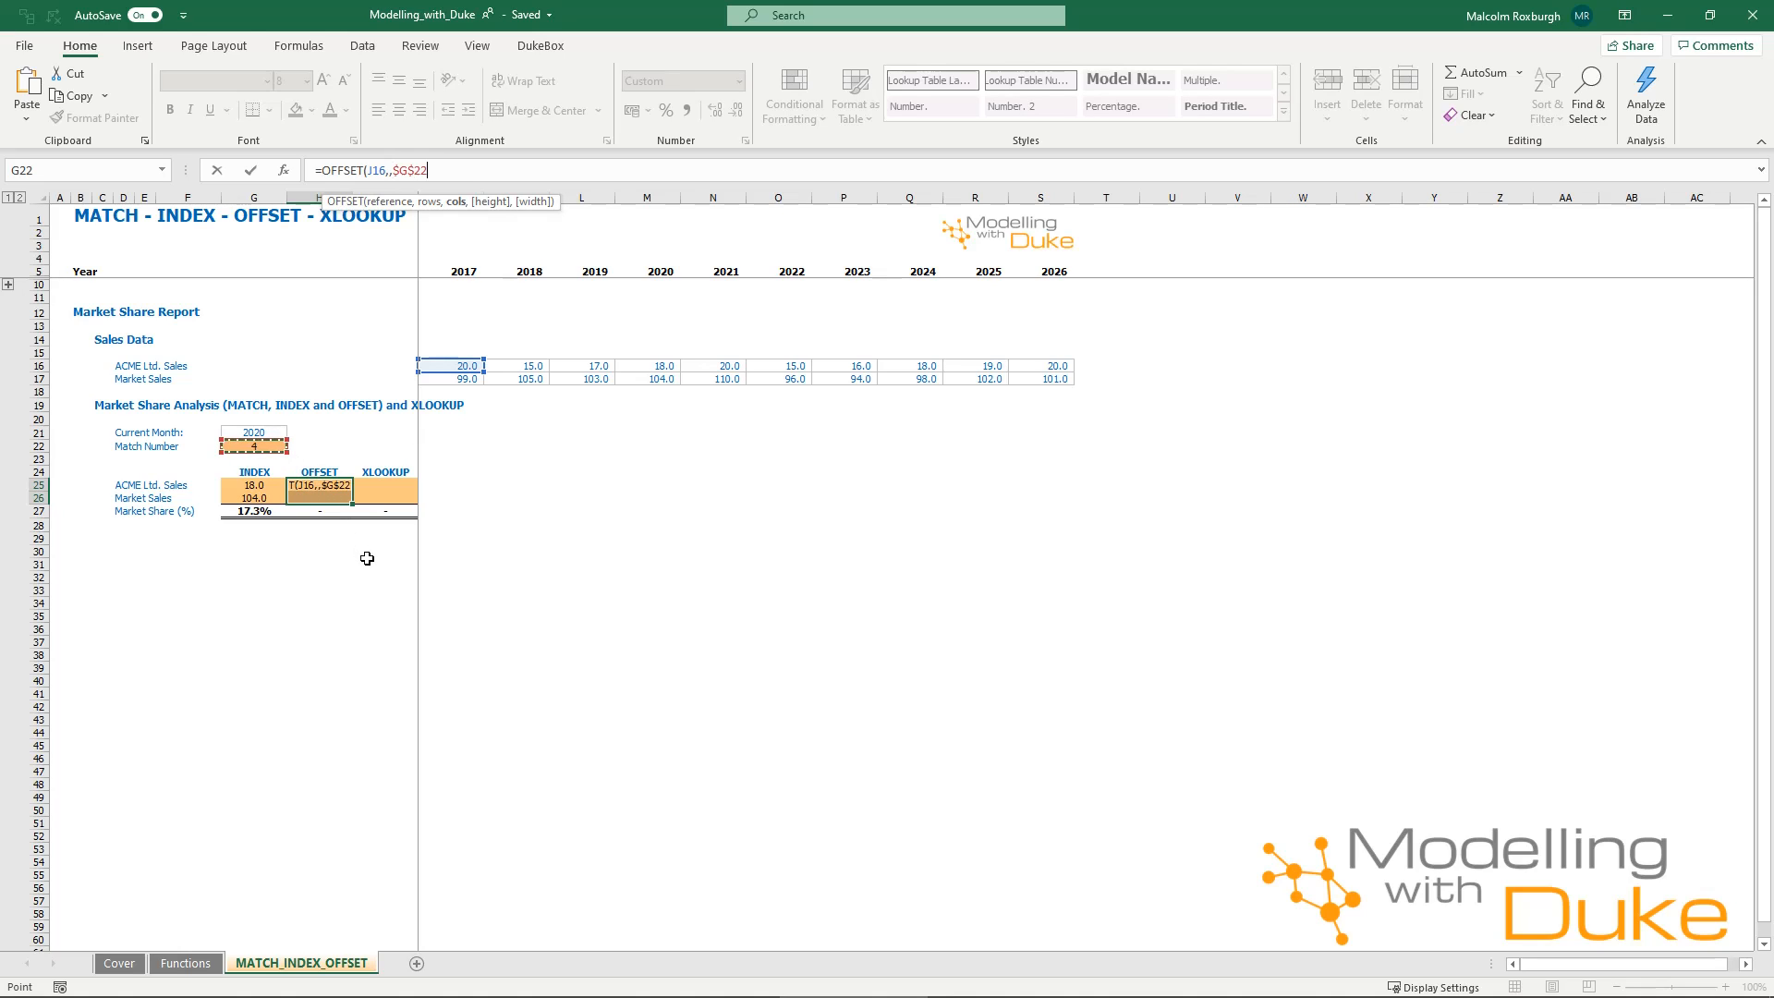
{"action": "type", "text": "-1)"}
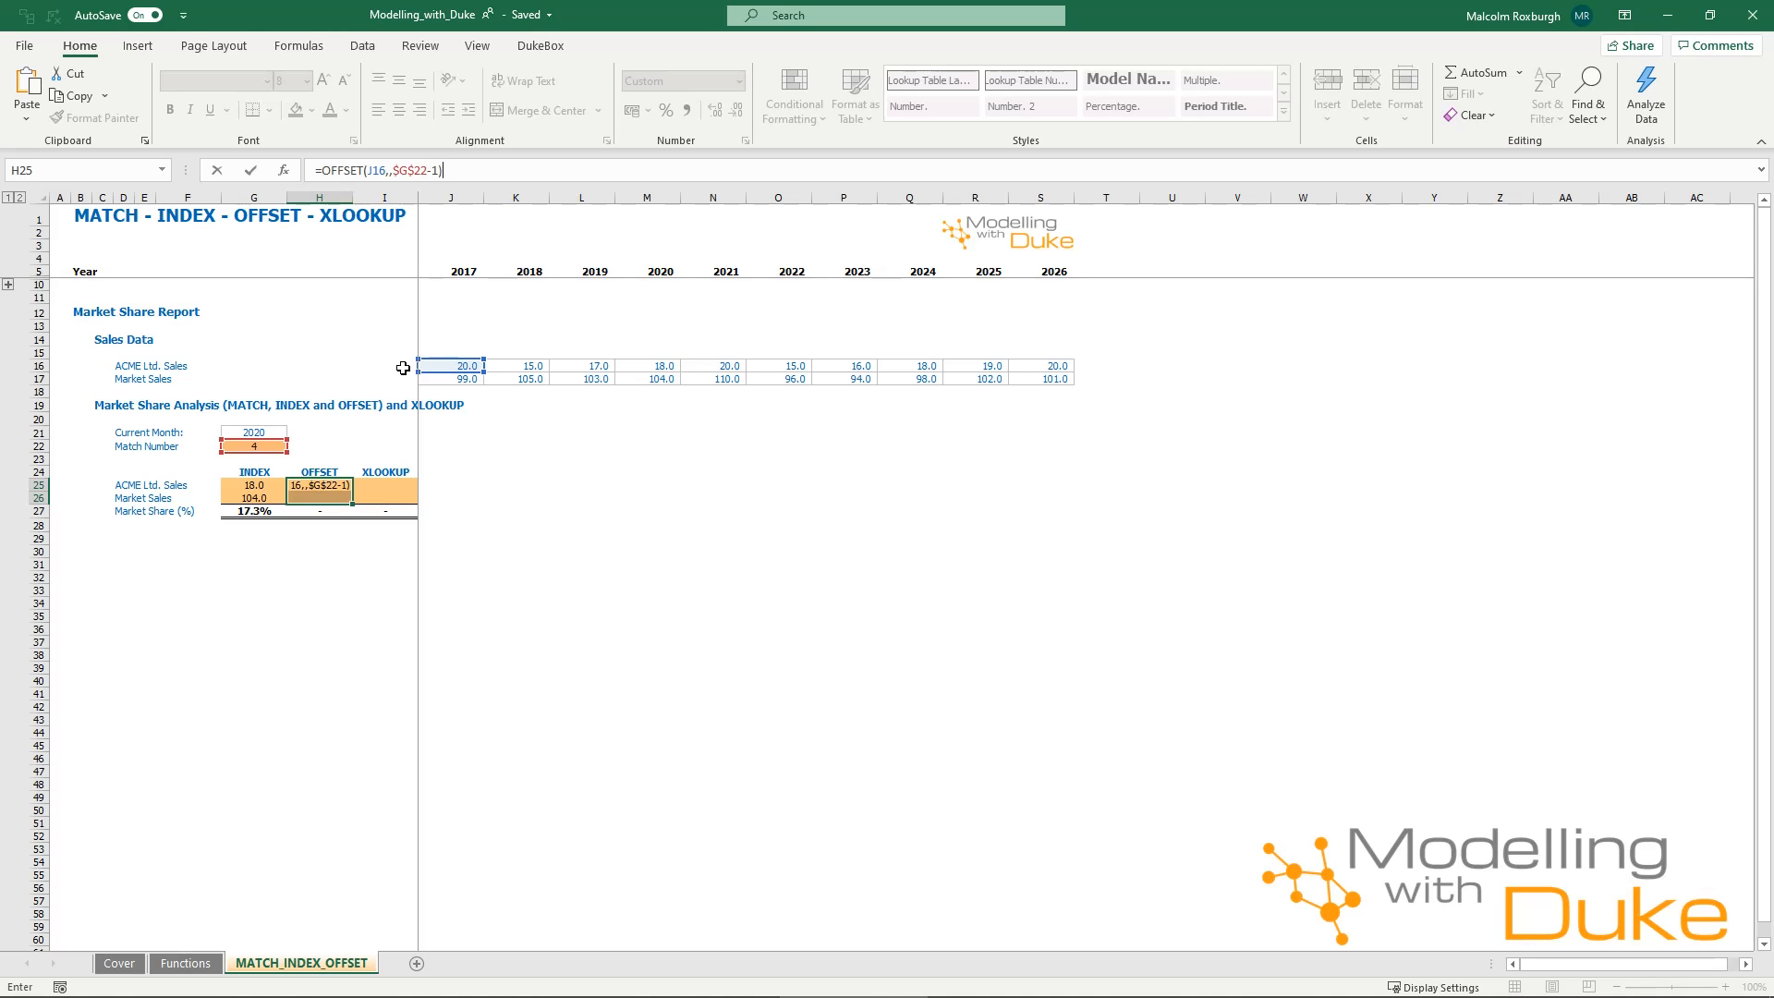
{"action": "key", "text": "ctrl+Return"}
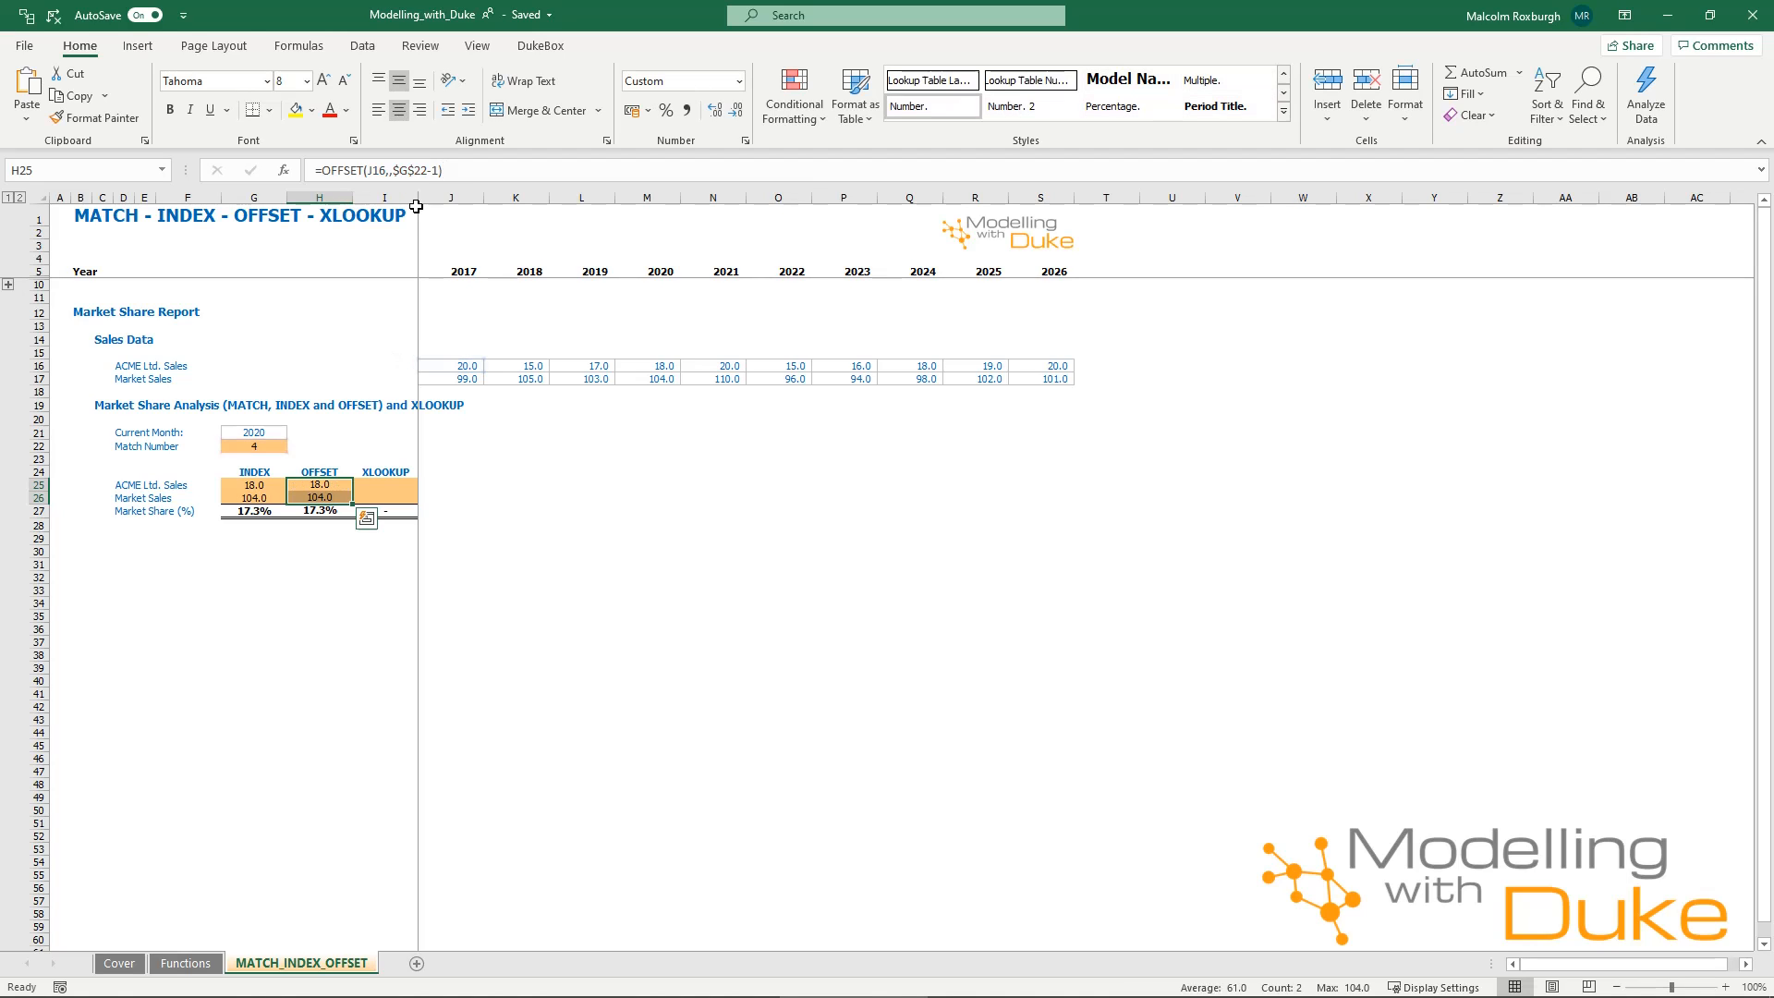
{"action": "left_click_drag", "start_coordinate": [313, 590], "coordinate": [316, 579]}
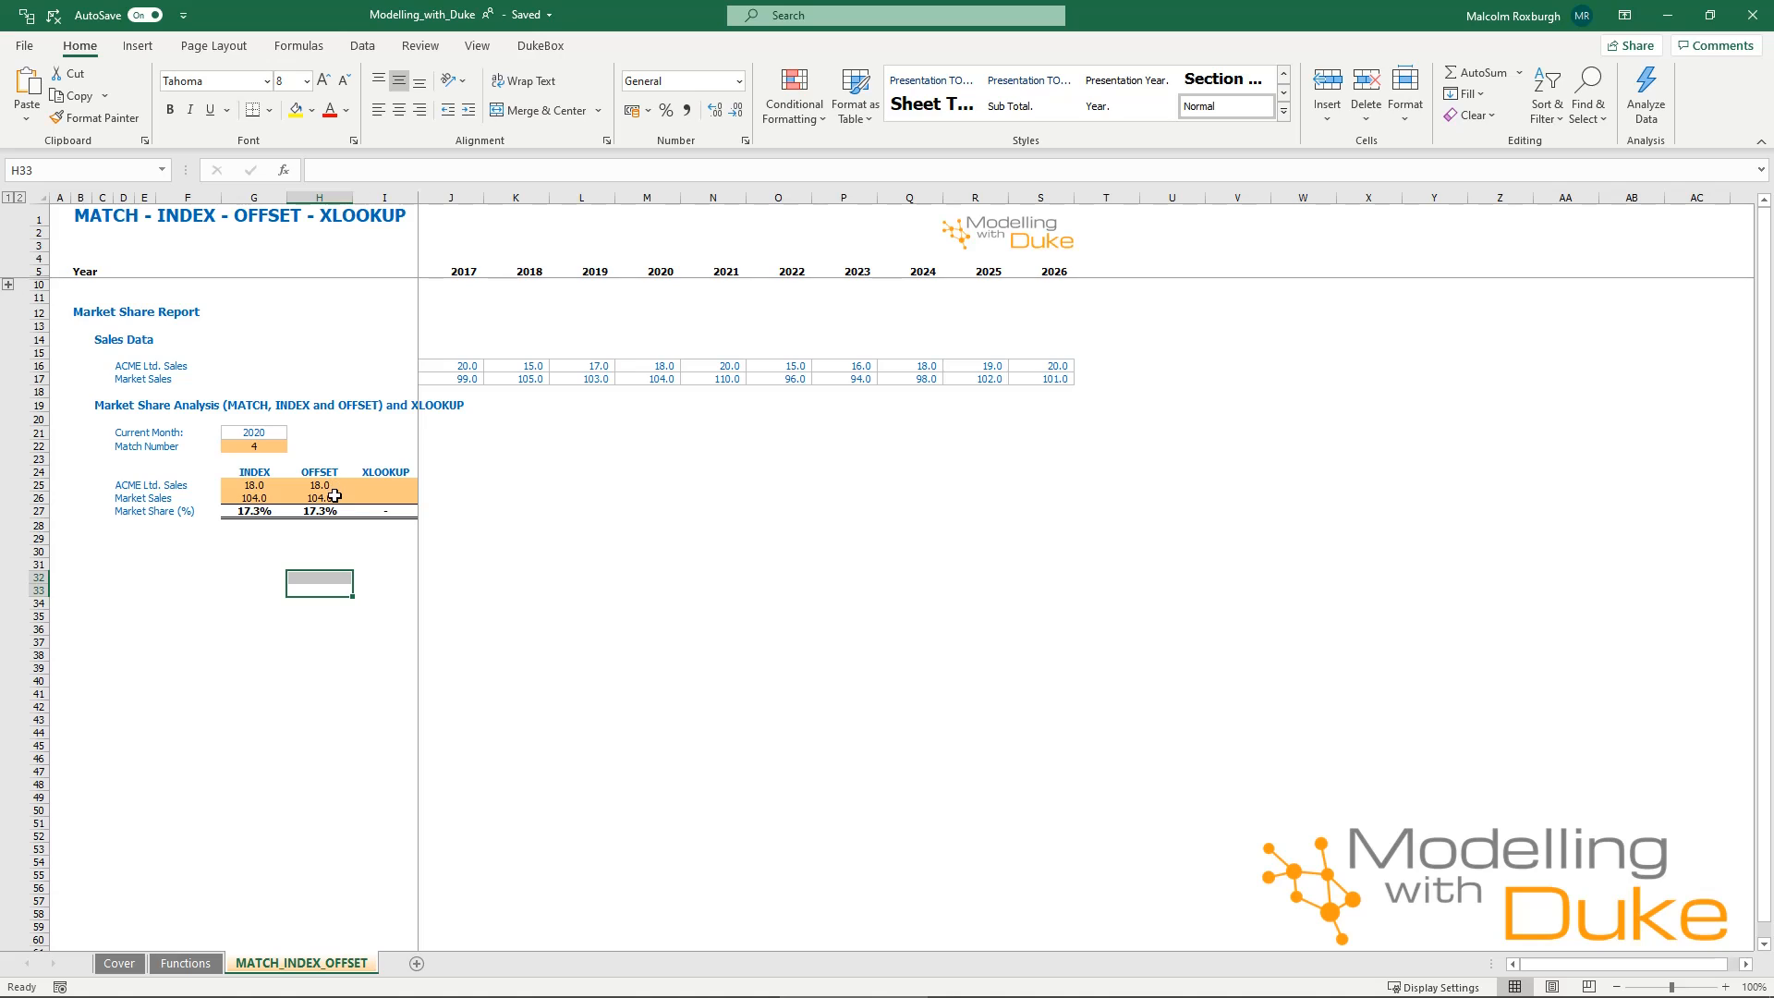
{"action": "left_click", "coordinate": [329, 499]}
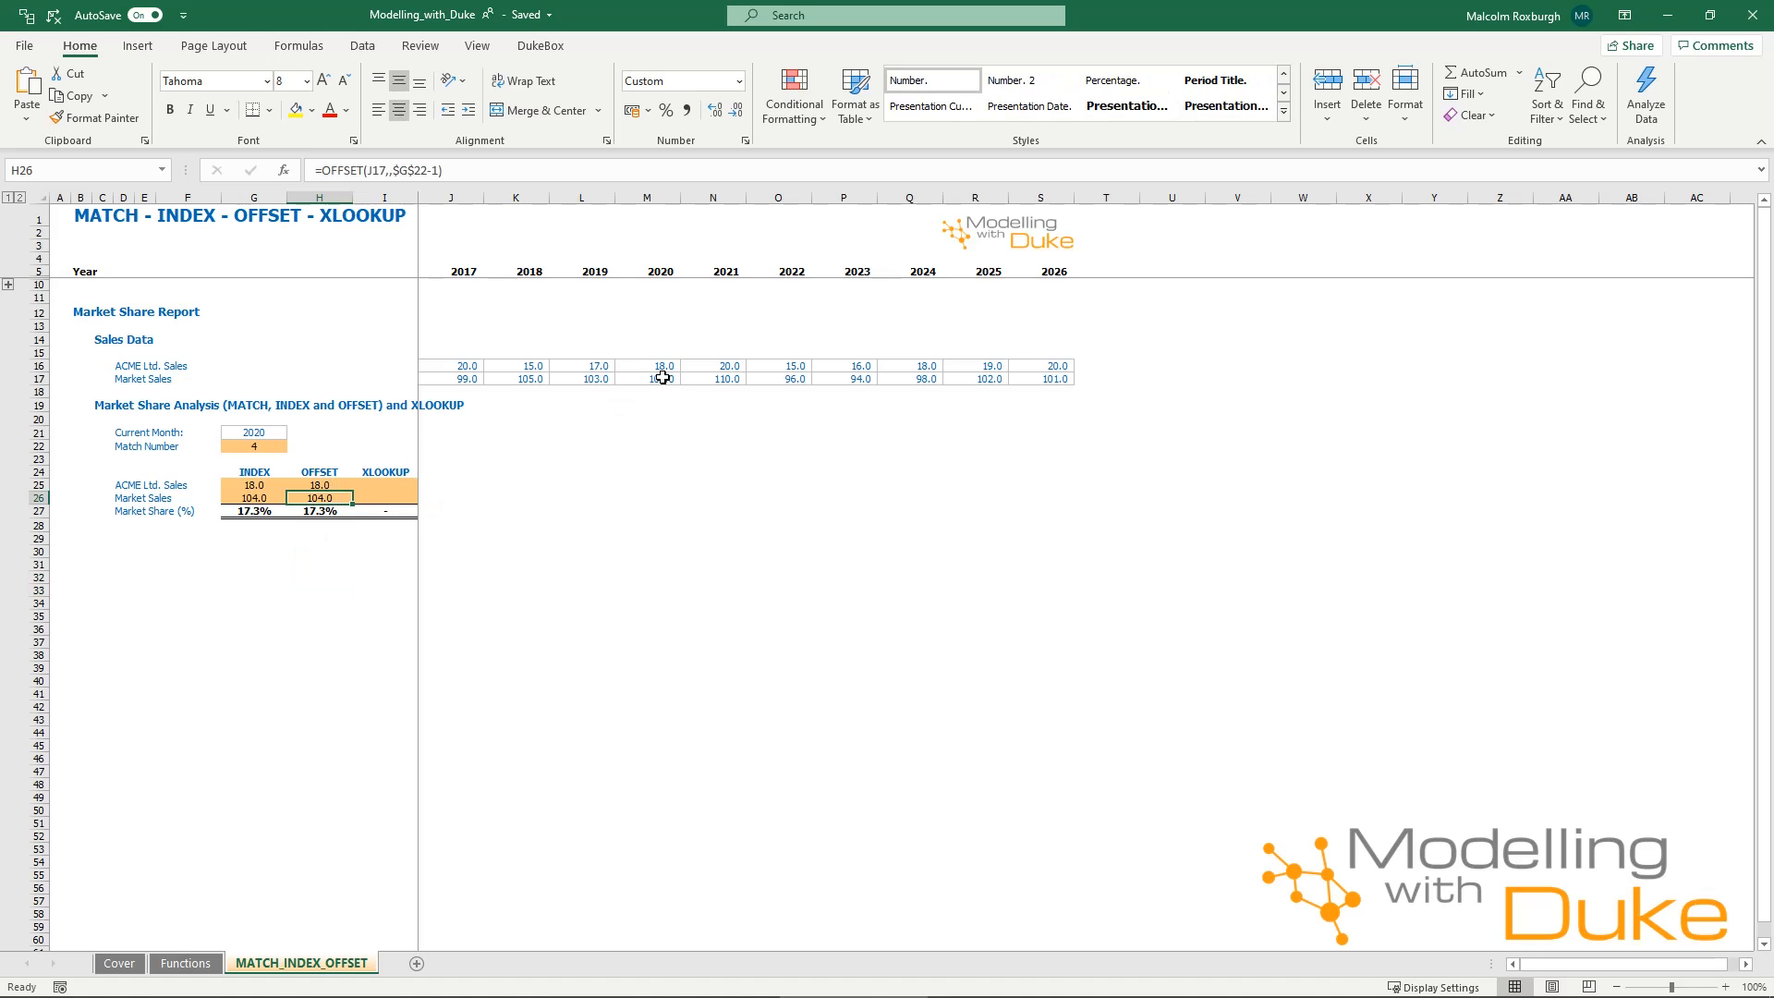
Fill the XLOOKUP cells I25:I26 with =XLOOKUP($G$21,$J$5:$S$5,J16:S16) to return ACME Ltd. Sales and Market Sales for the current year.
{"action": "left_click_drag", "start_coordinate": [395, 485], "coordinate": [395, 495]}
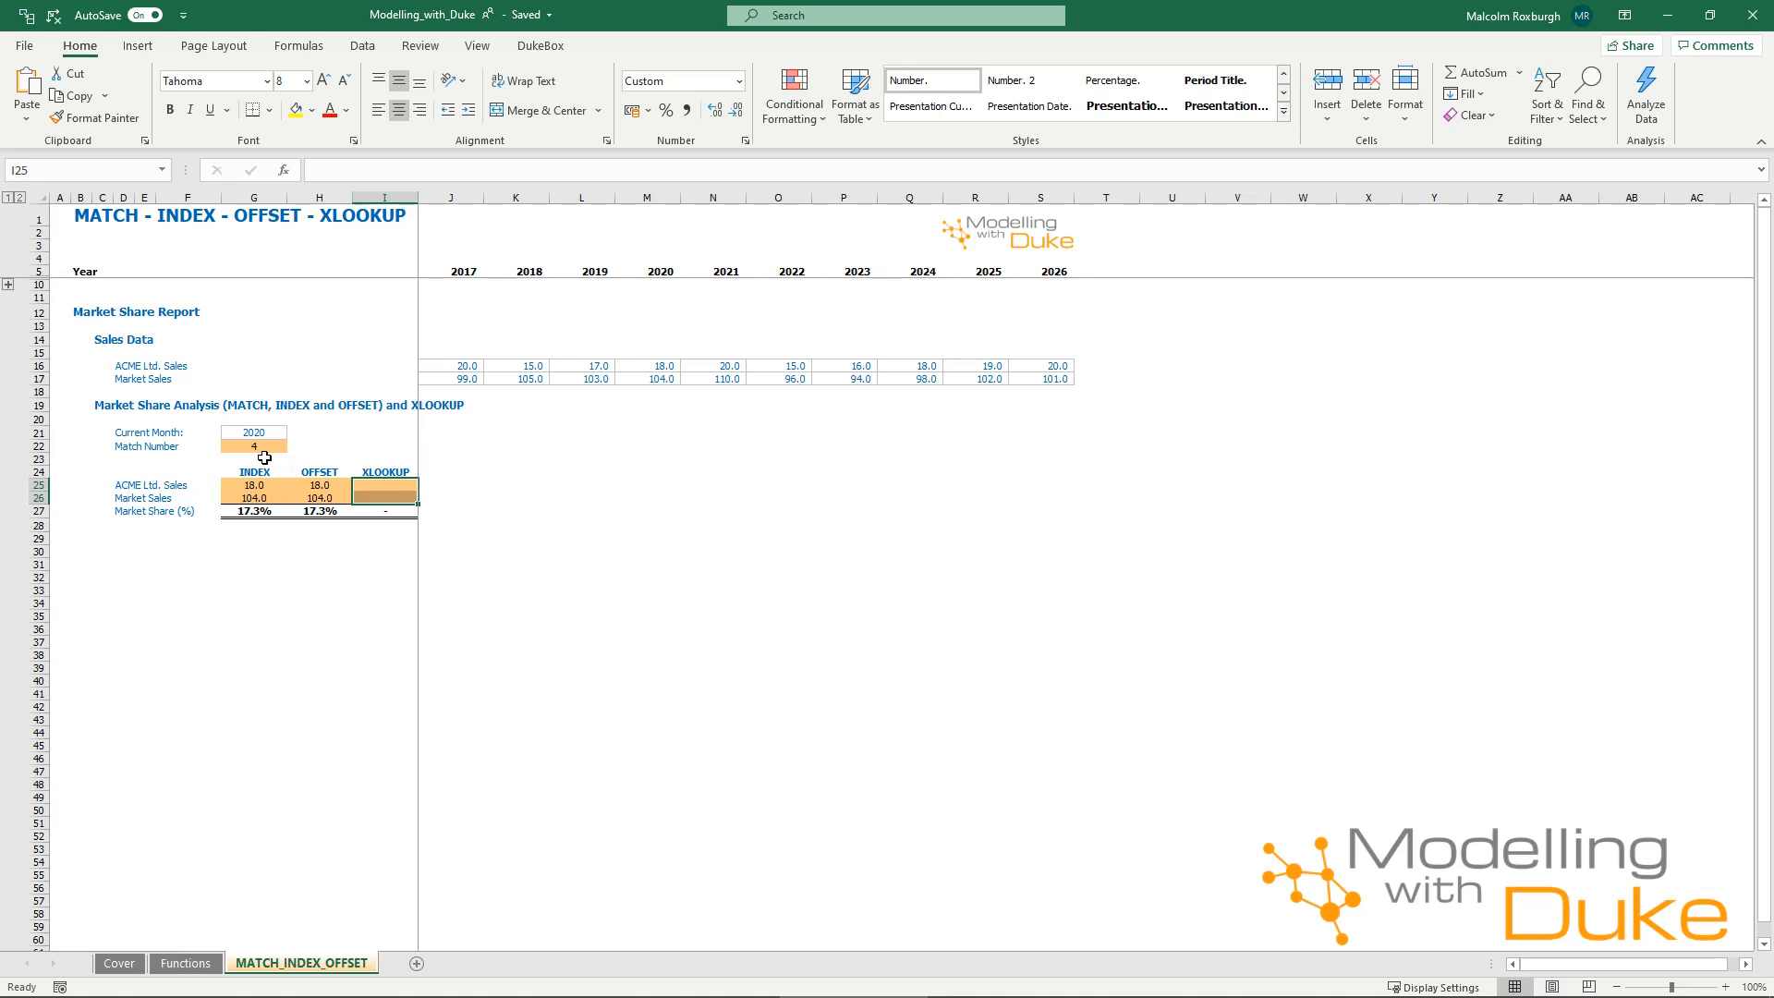
{"action": "type", "text": "="}
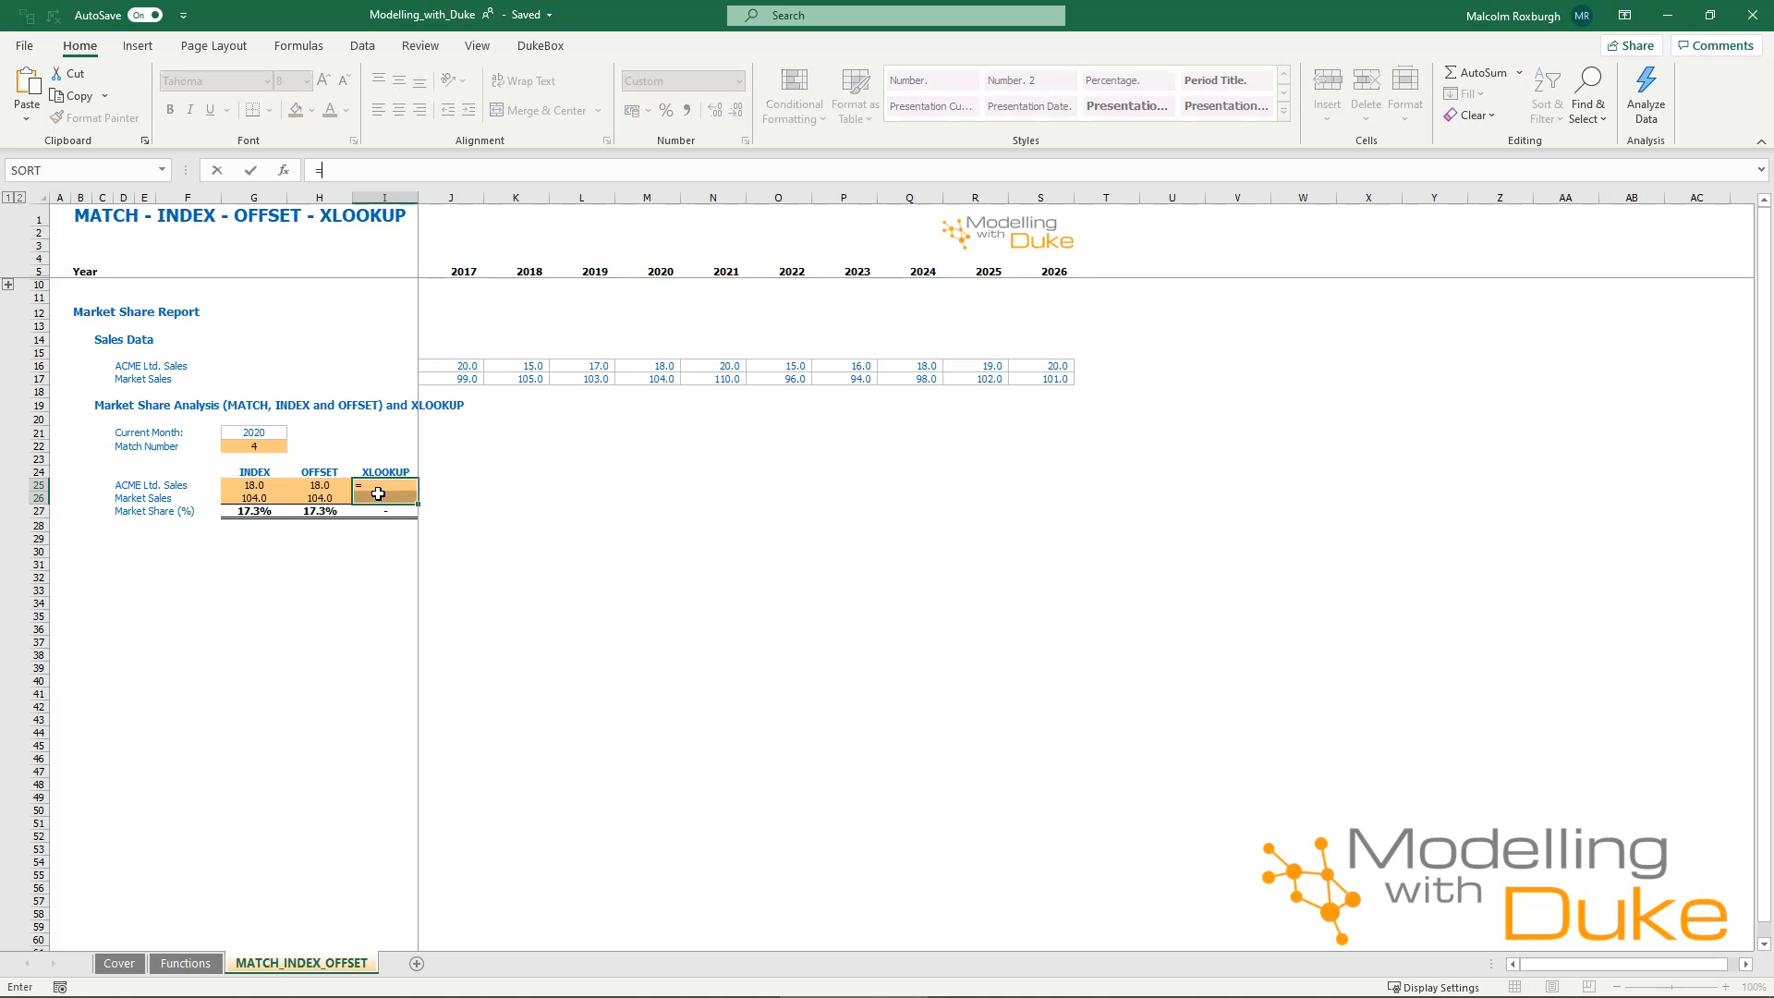
{"action": "type", "text": "xlo"}
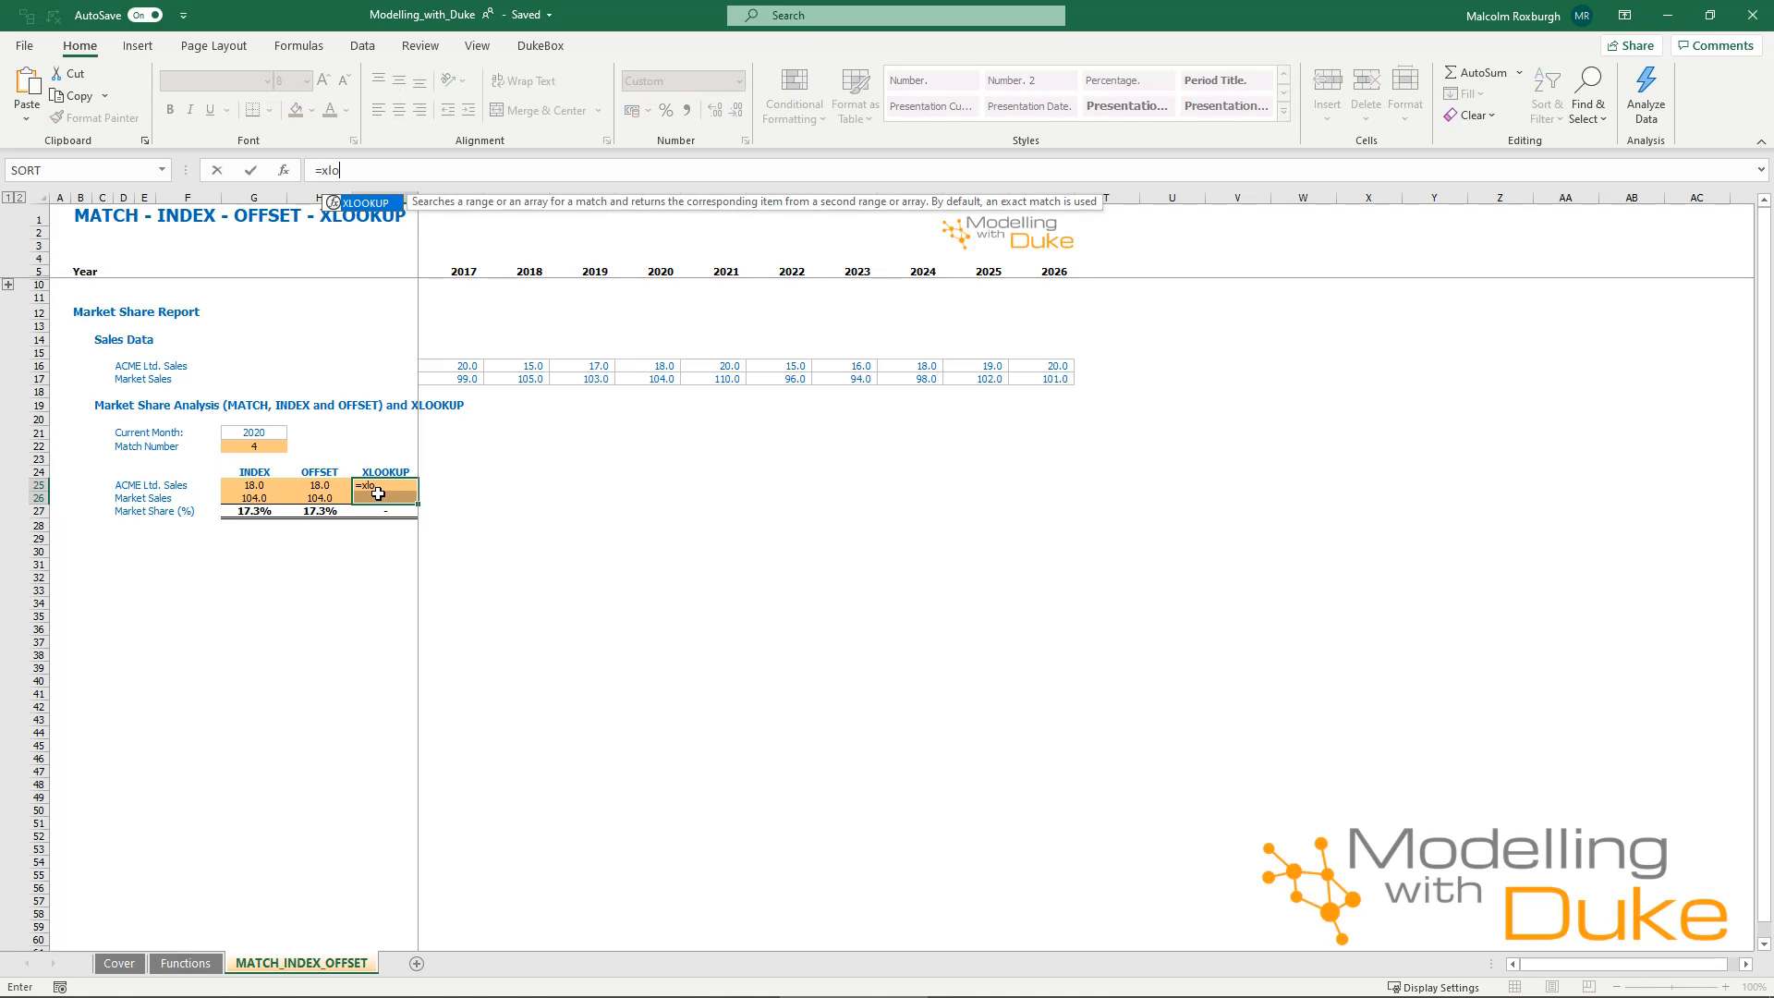
{"action": "type", "text": "o"}
{"action": "key", "text": "Tab"}
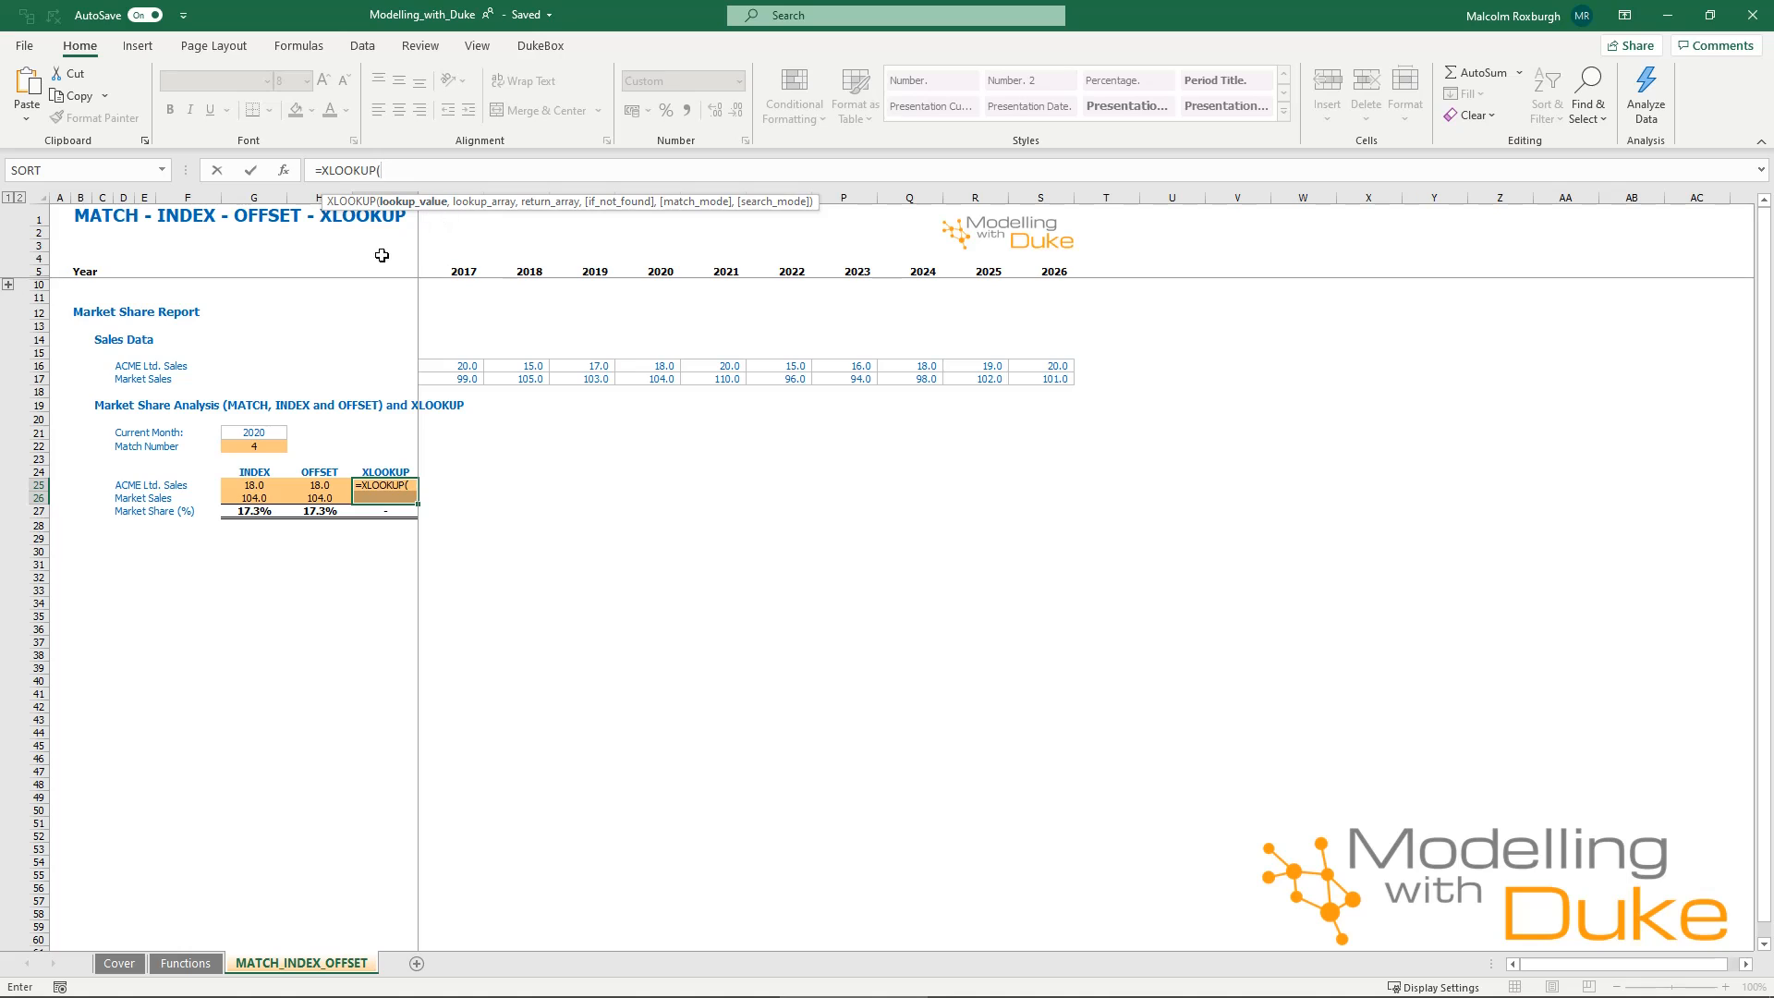
{"action": "left_click", "coordinate": [230, 434]}
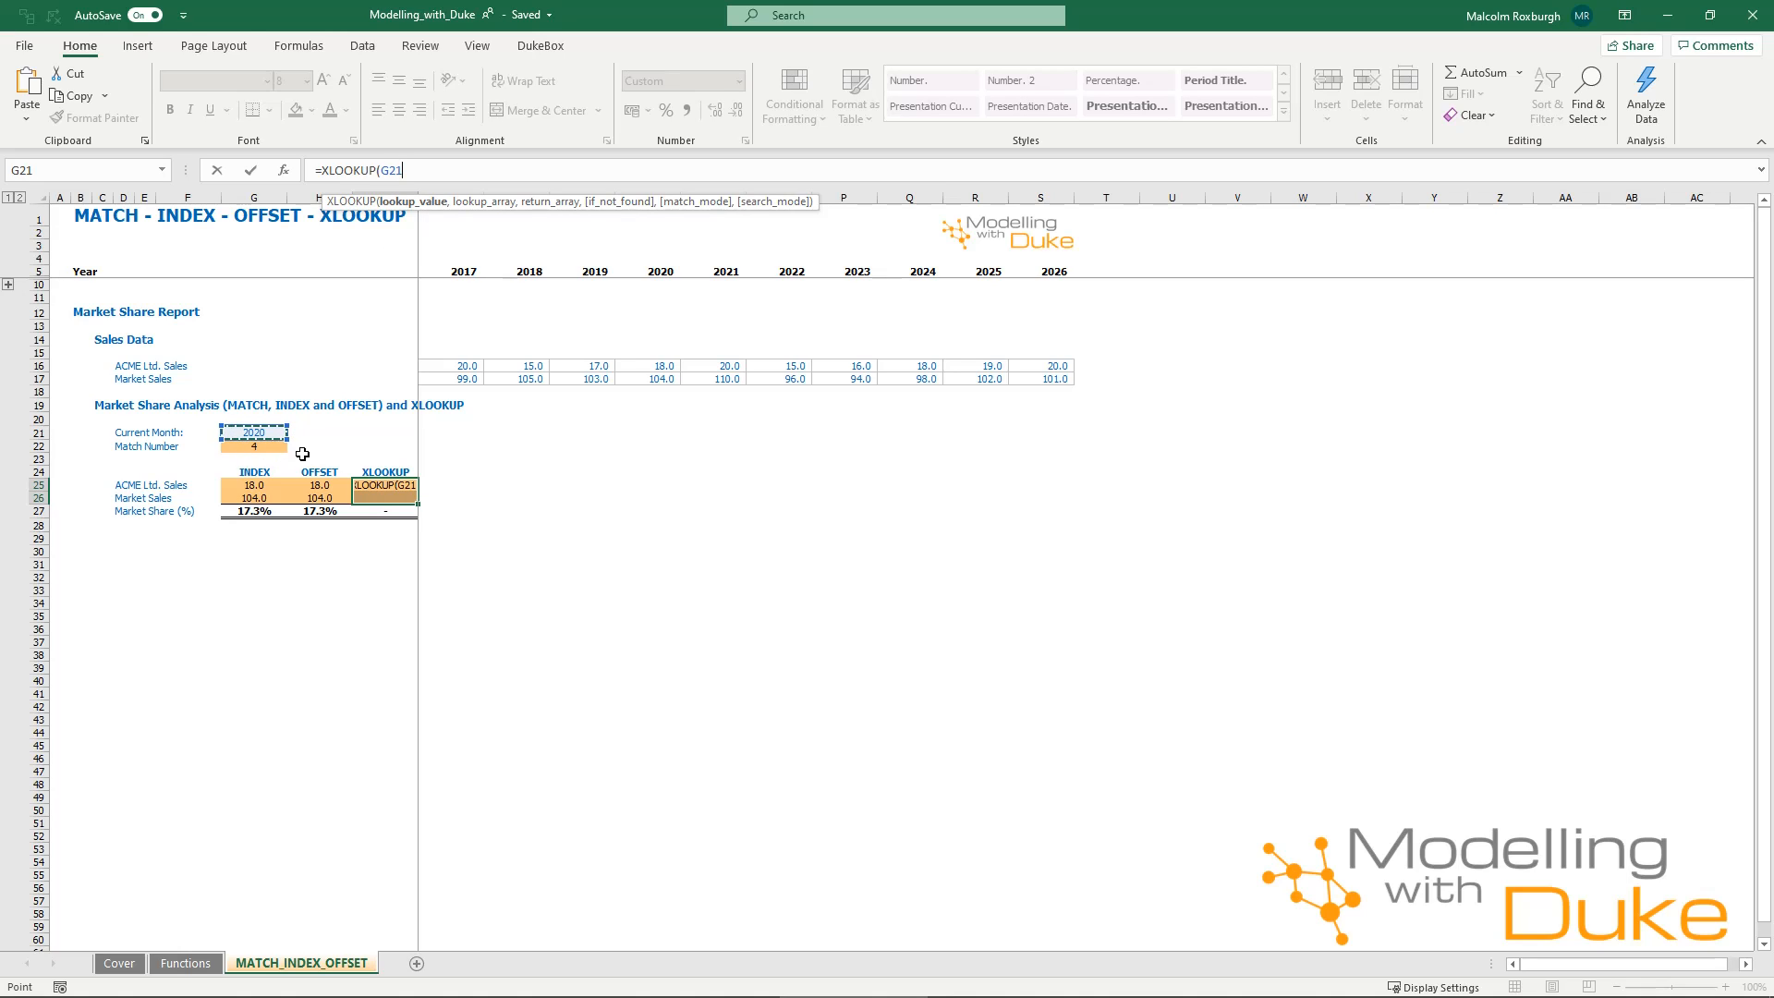
{"action": "key", "text": "F4"}
{"action": "type", "text": ","}
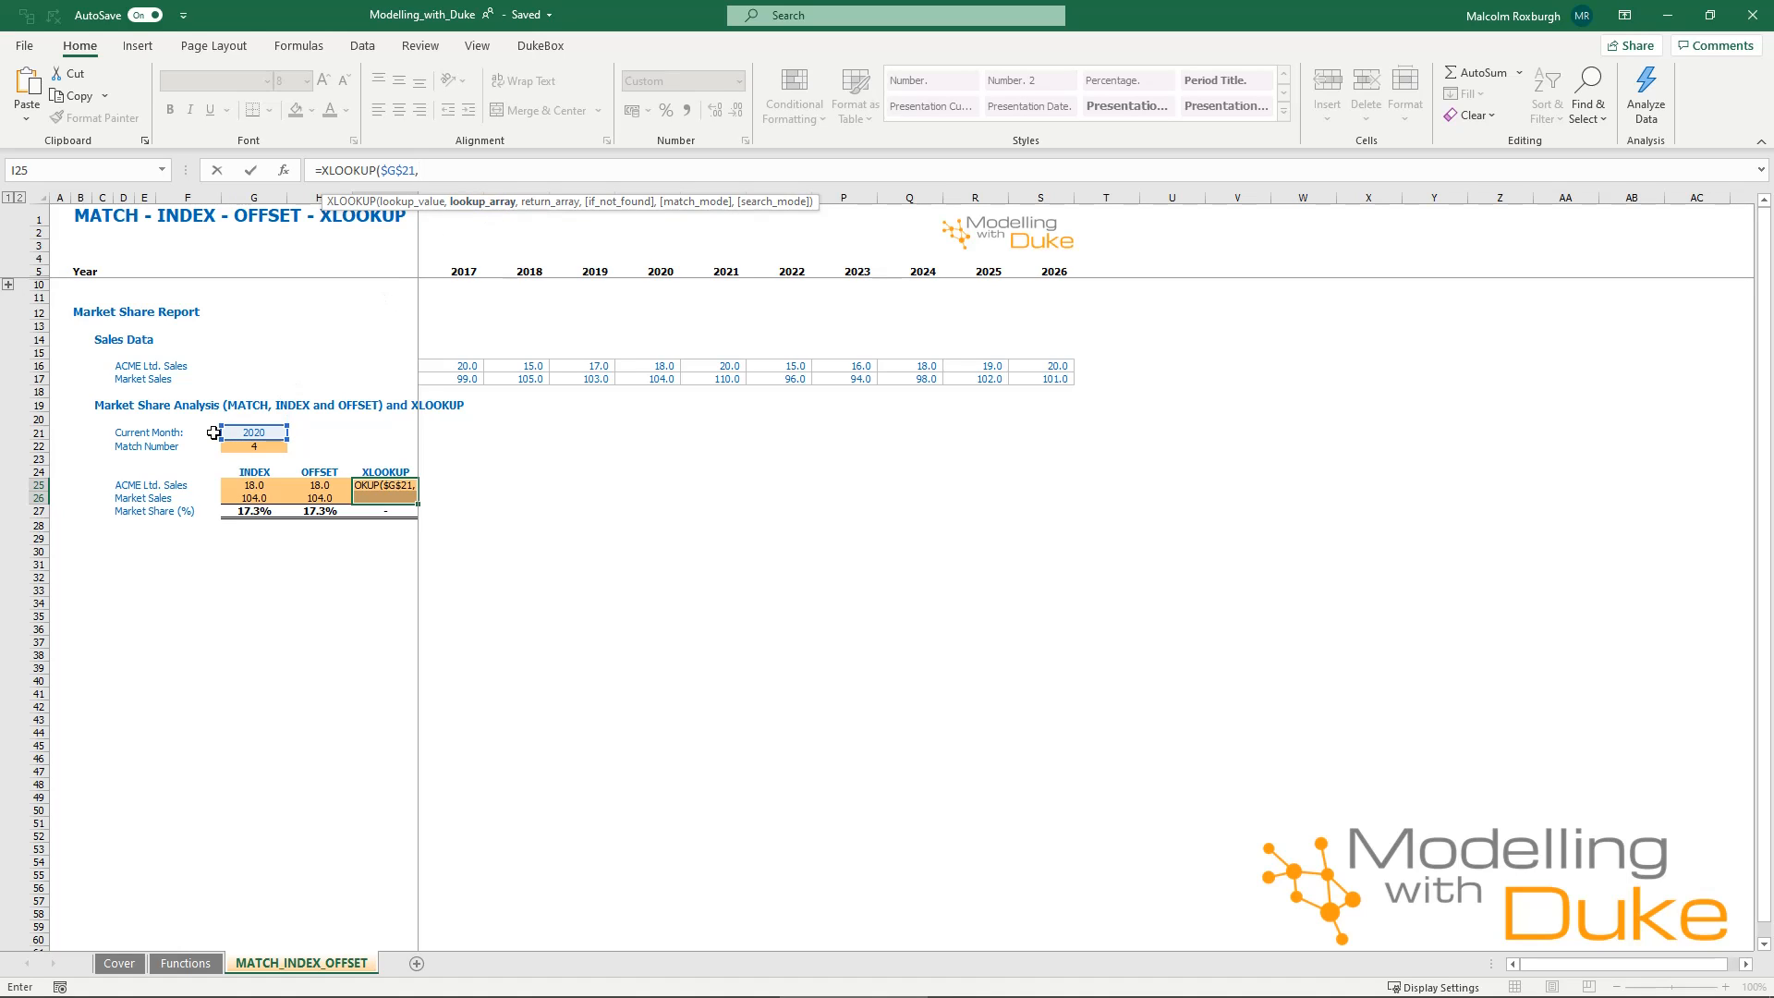
{"action": "left_click_drag", "start_coordinate": [436, 273], "coordinate": [1035, 275]}
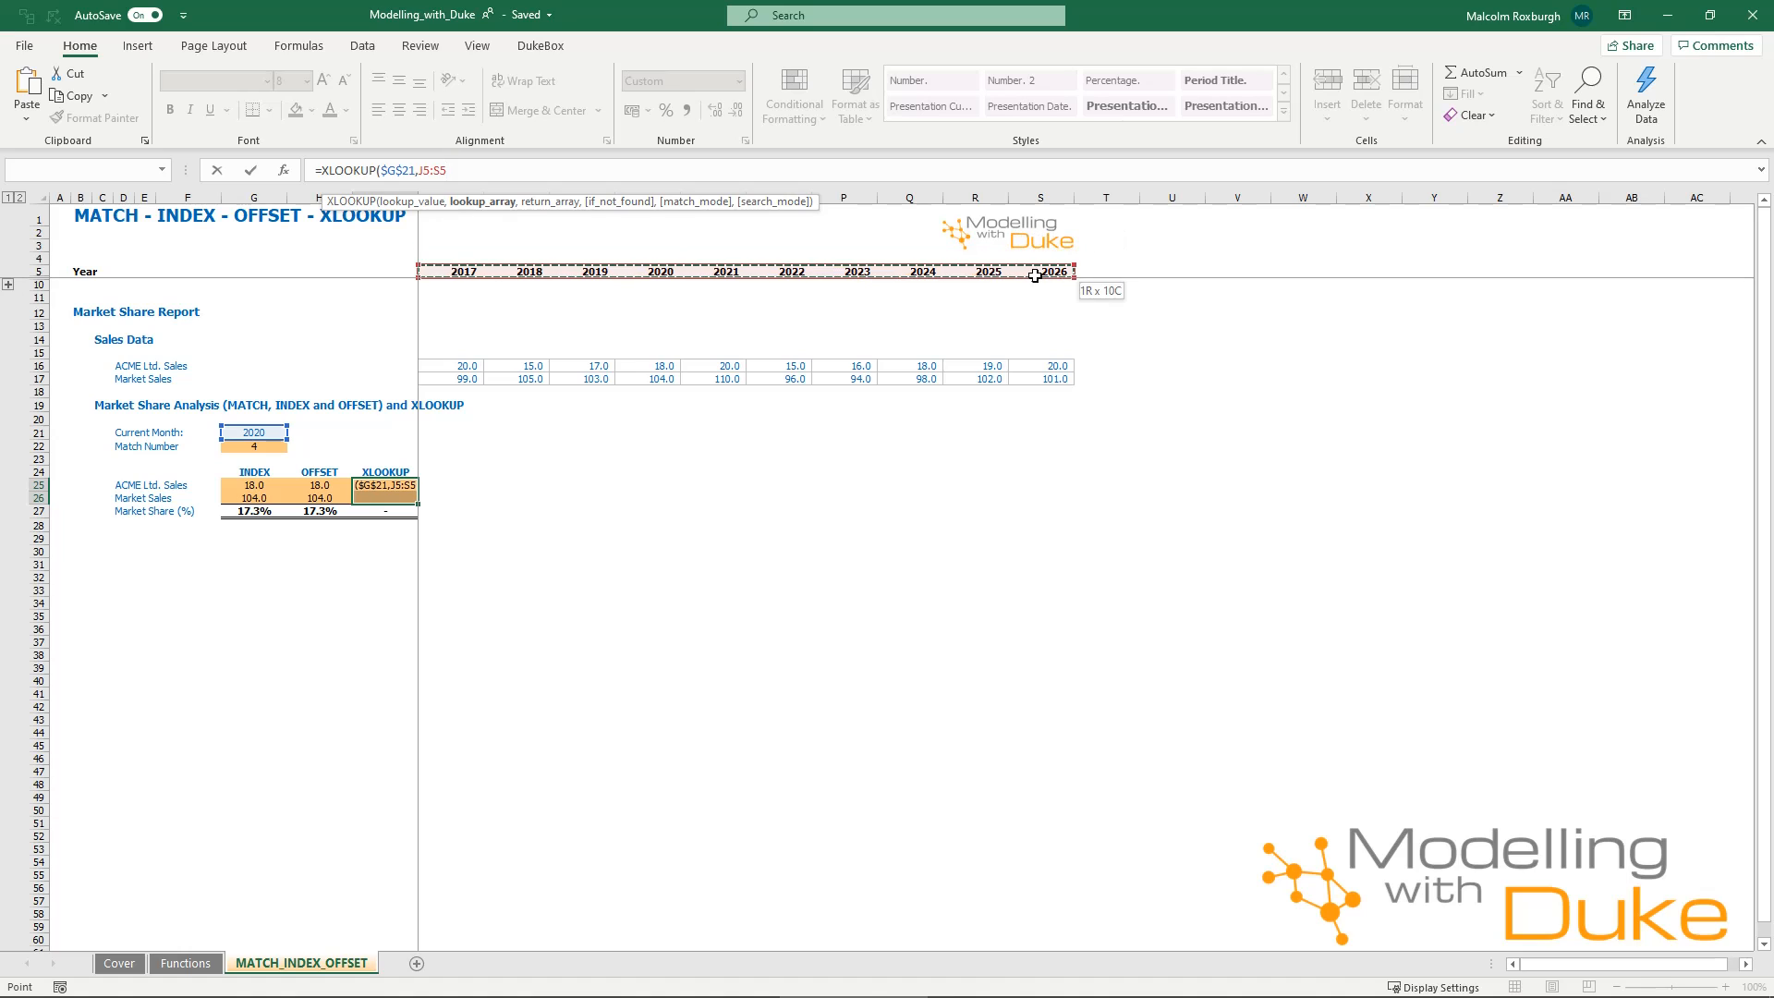
{"action": "key", "text": "F4"}
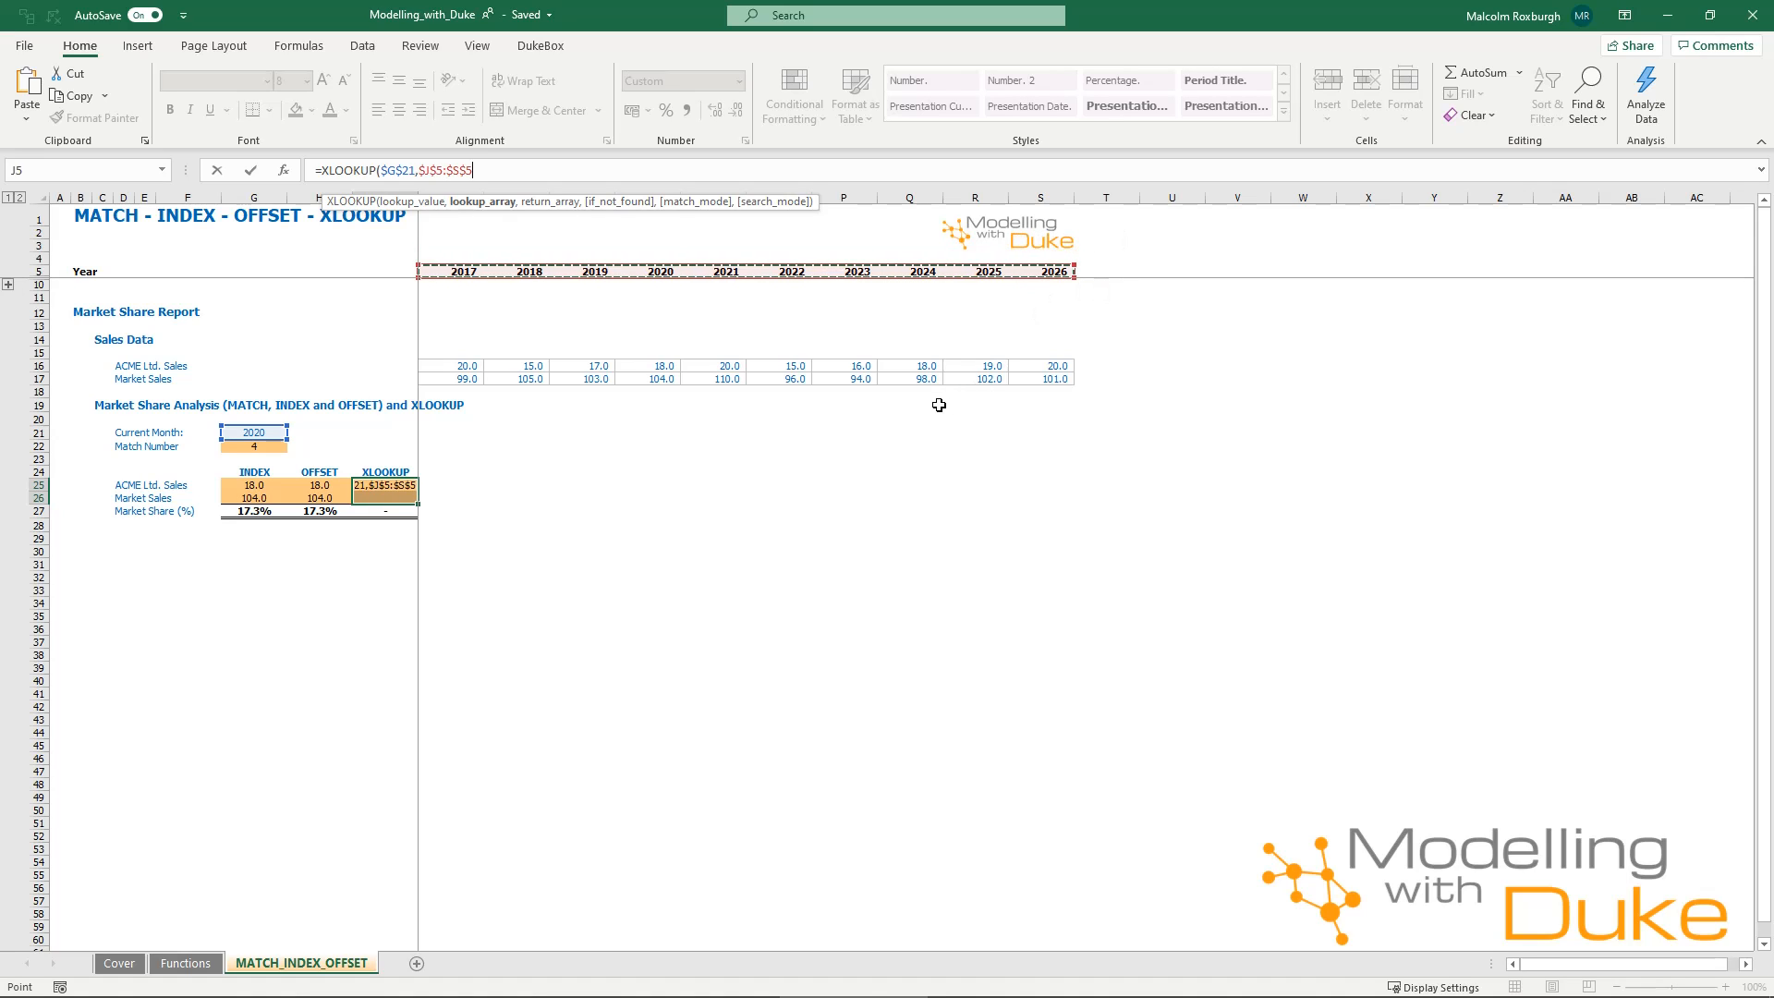
{"action": "type", "text": ","}
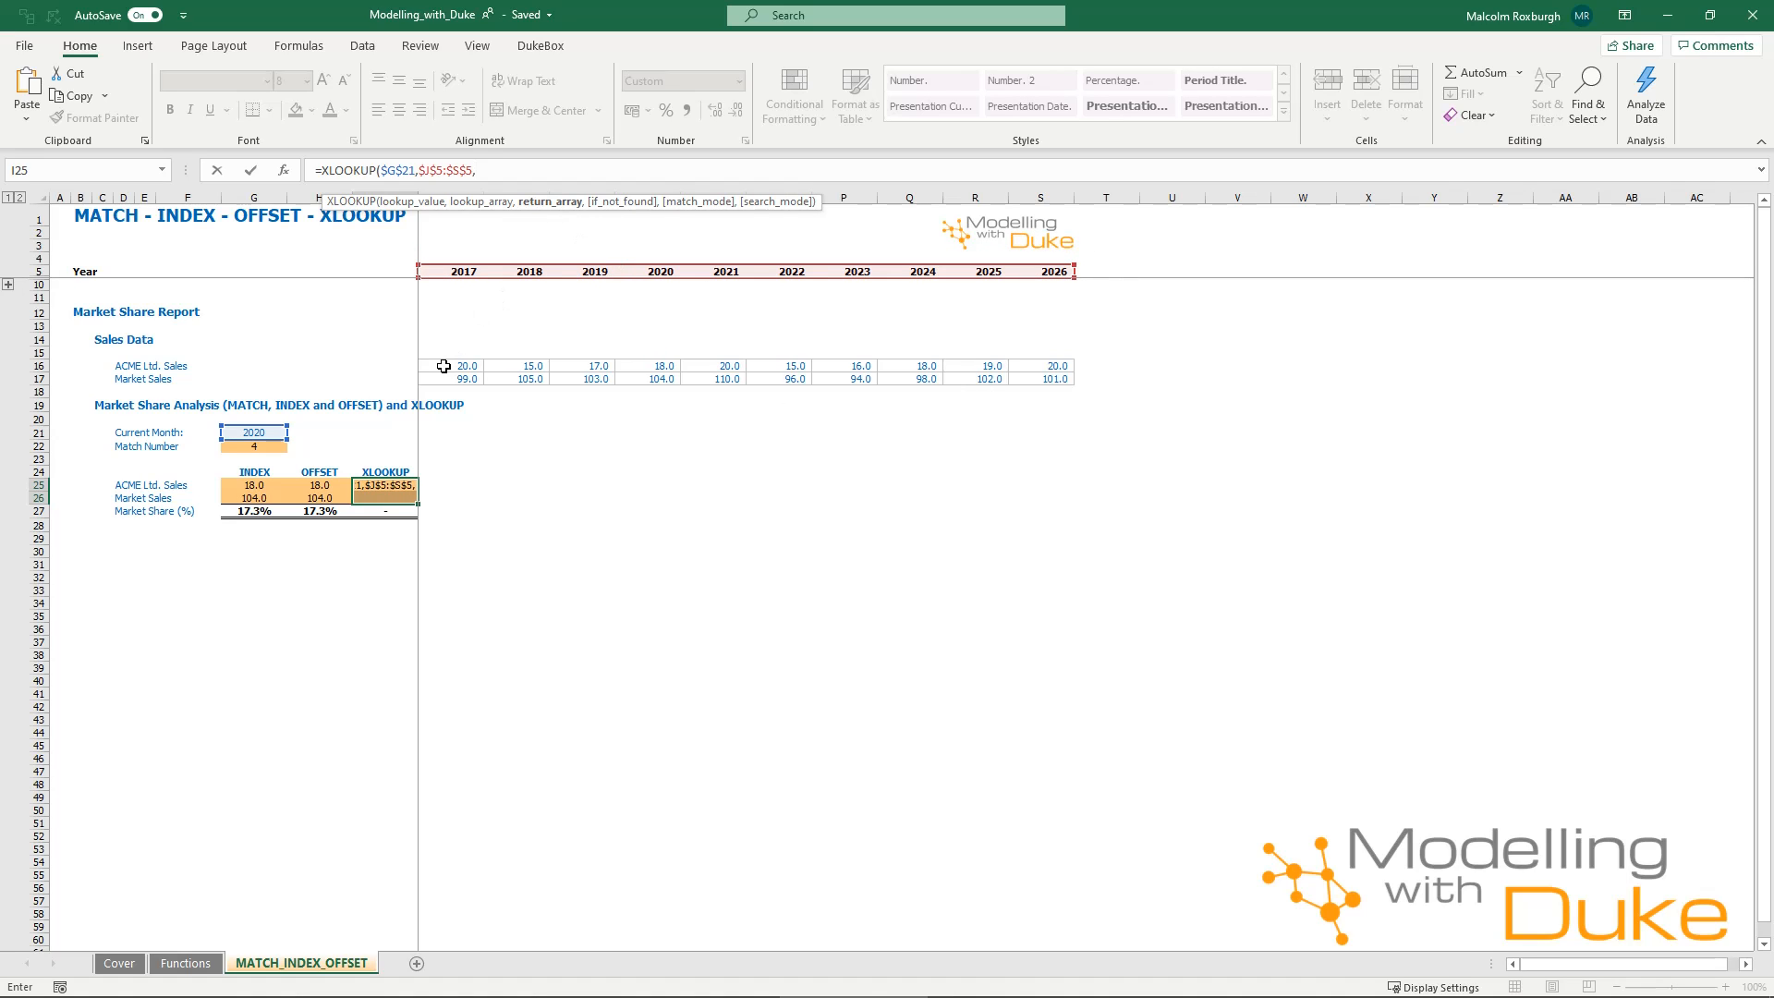
{"action": "left_click_drag", "start_coordinate": [443, 366], "coordinate": [1054, 369]}
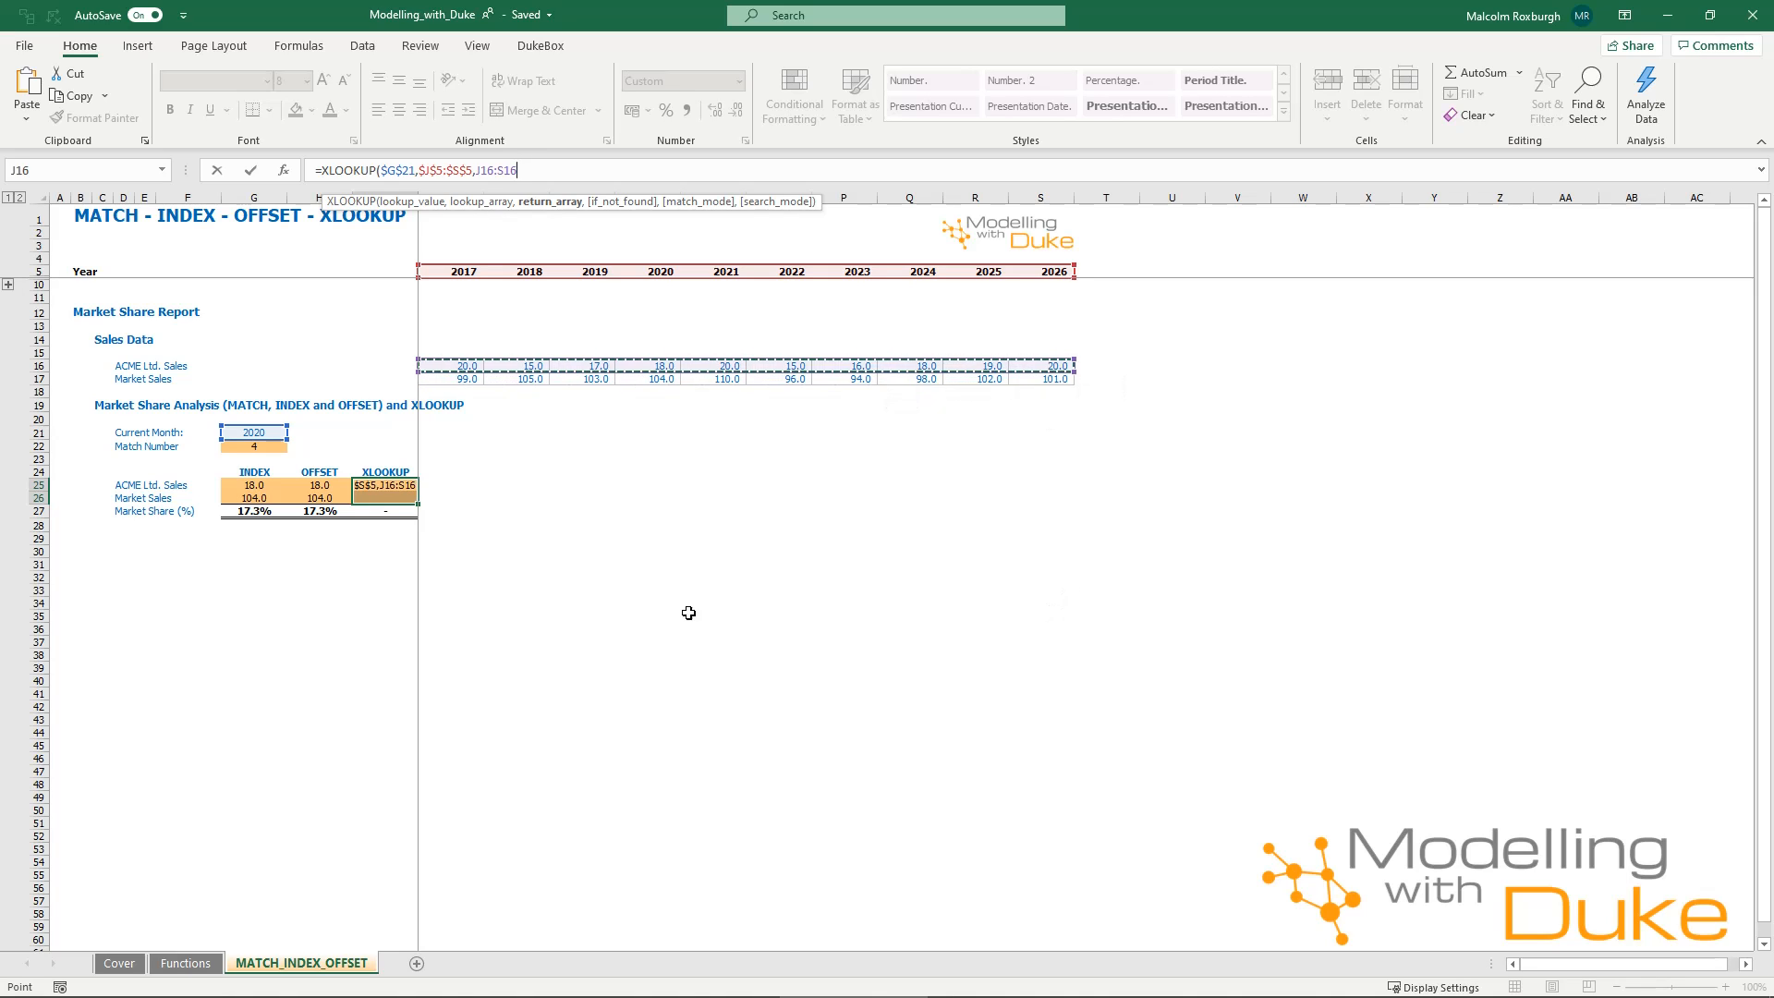
{"action": "key", "text": "ctrl+Return"}
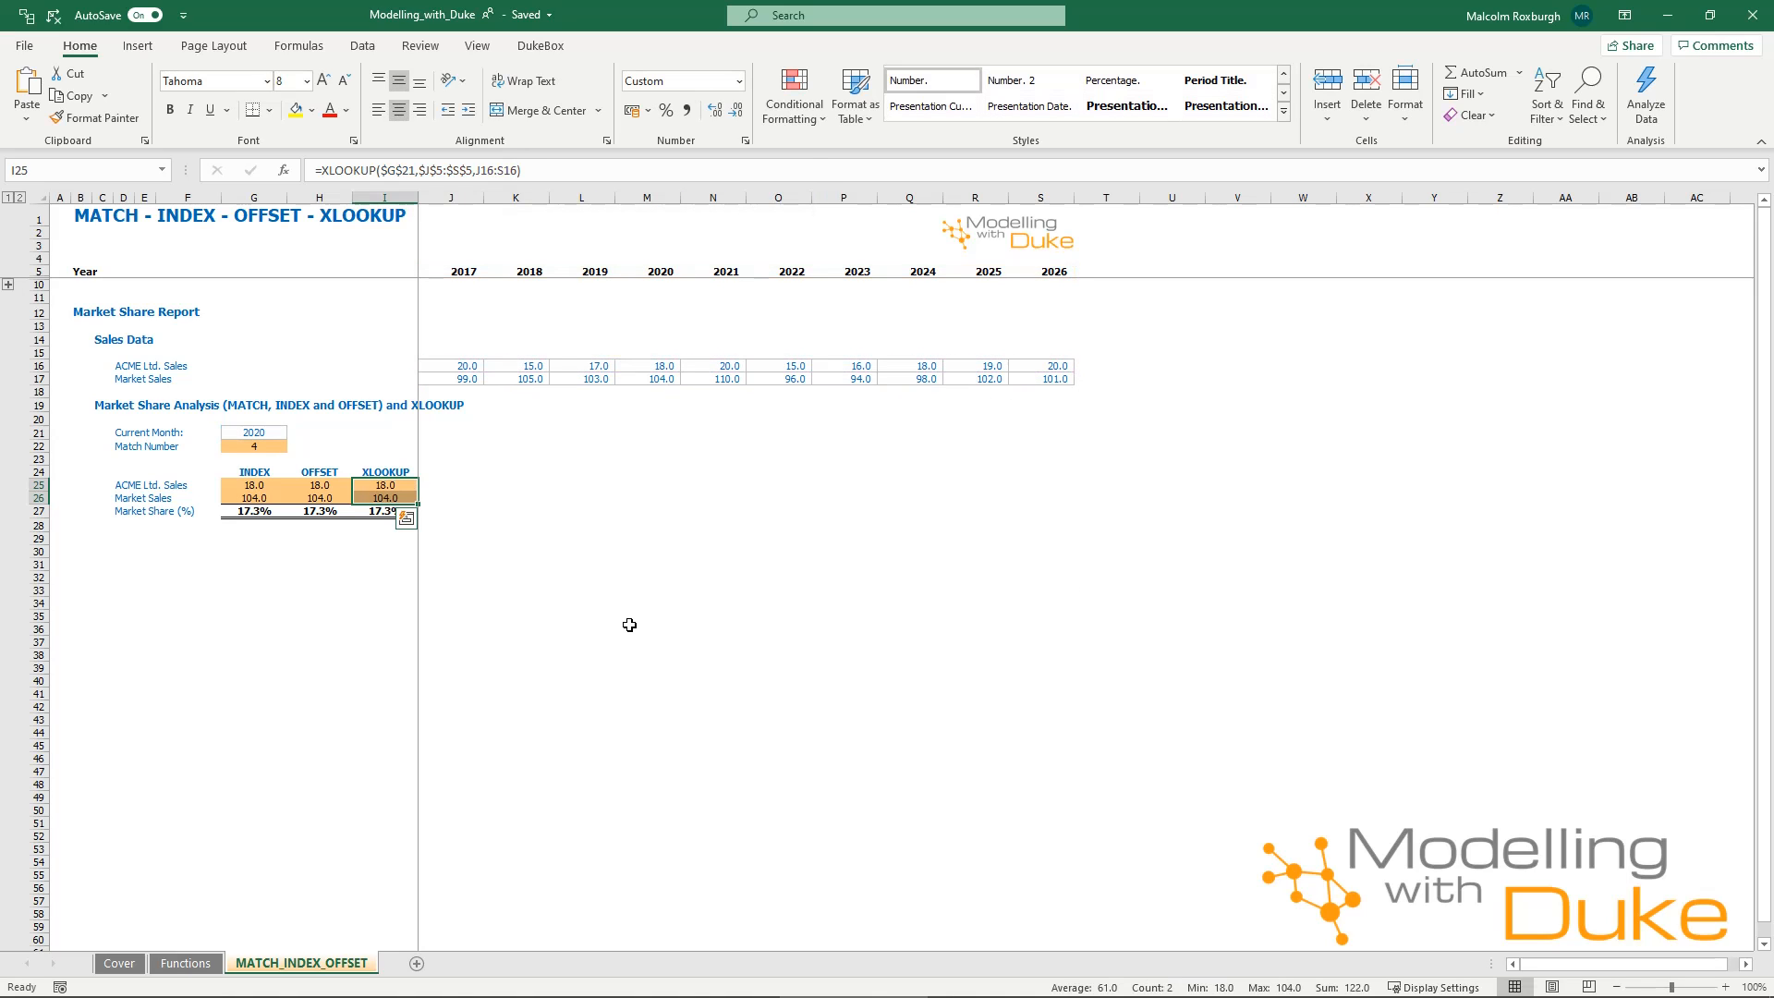
Set the year in Current Month cell G21 to 2024 to test the INDEX, OFFSET and XLOOKUP formulas.
{"action": "left_click", "coordinate": [508, 534]}
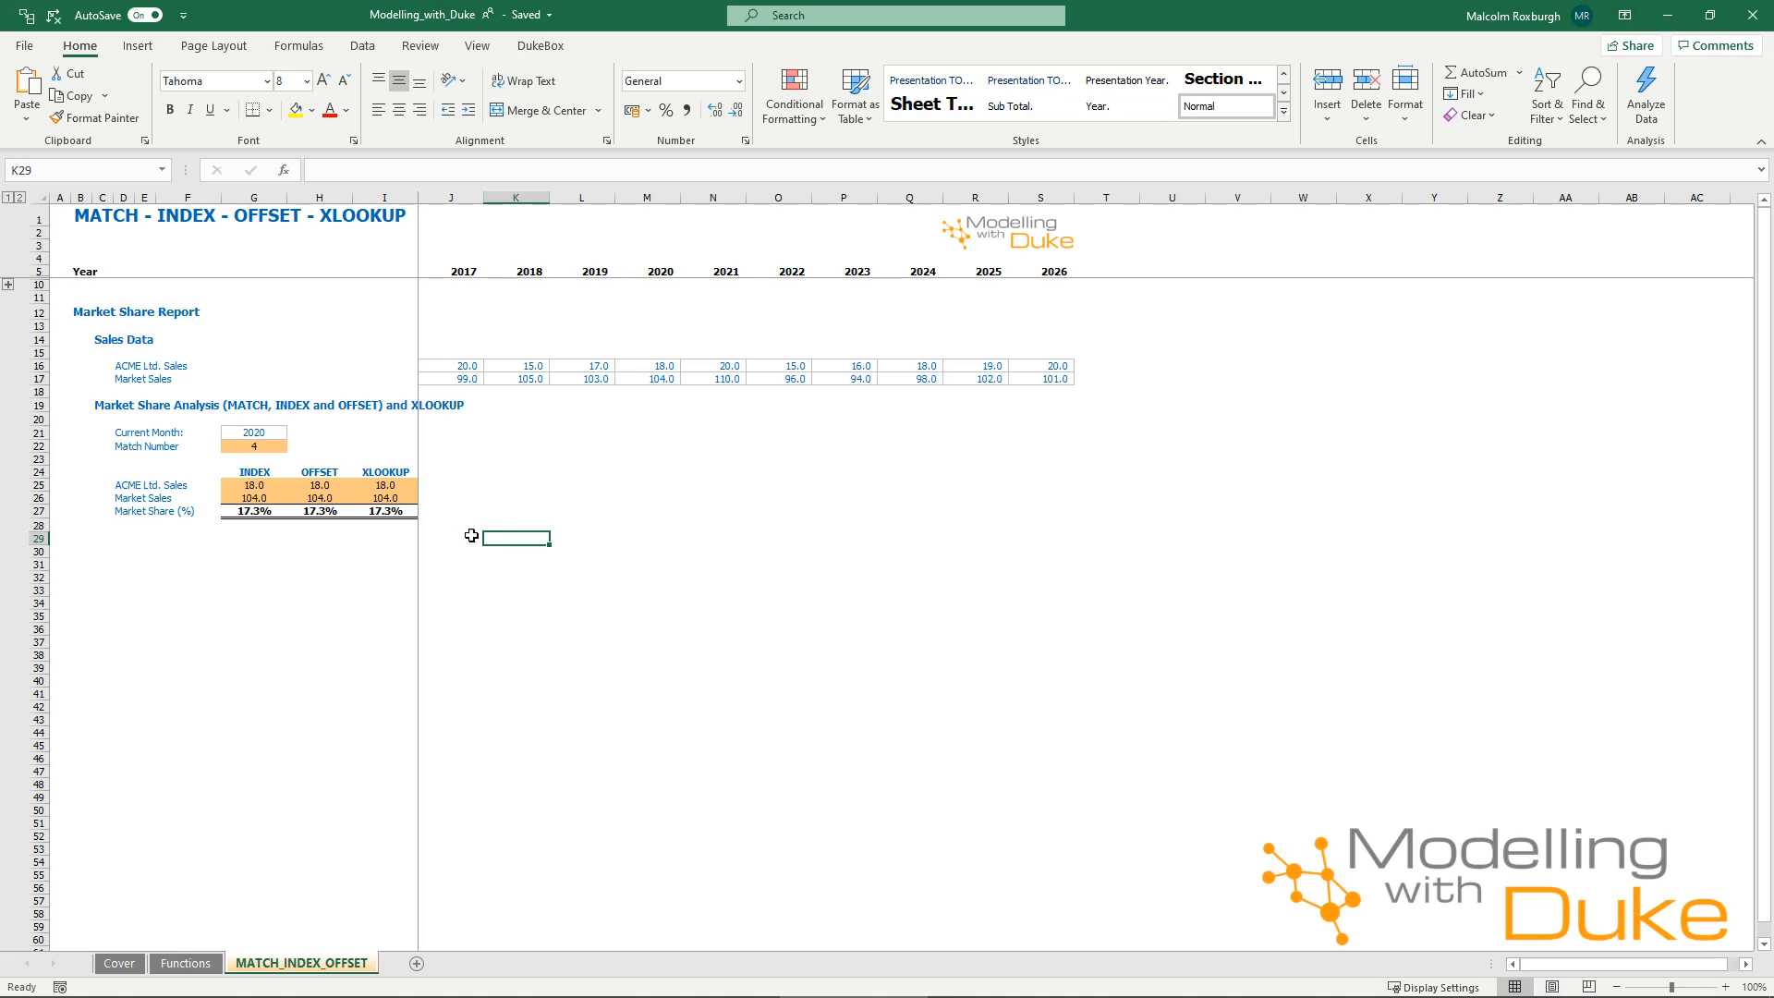
{"action": "left_click", "coordinate": [487, 511]}
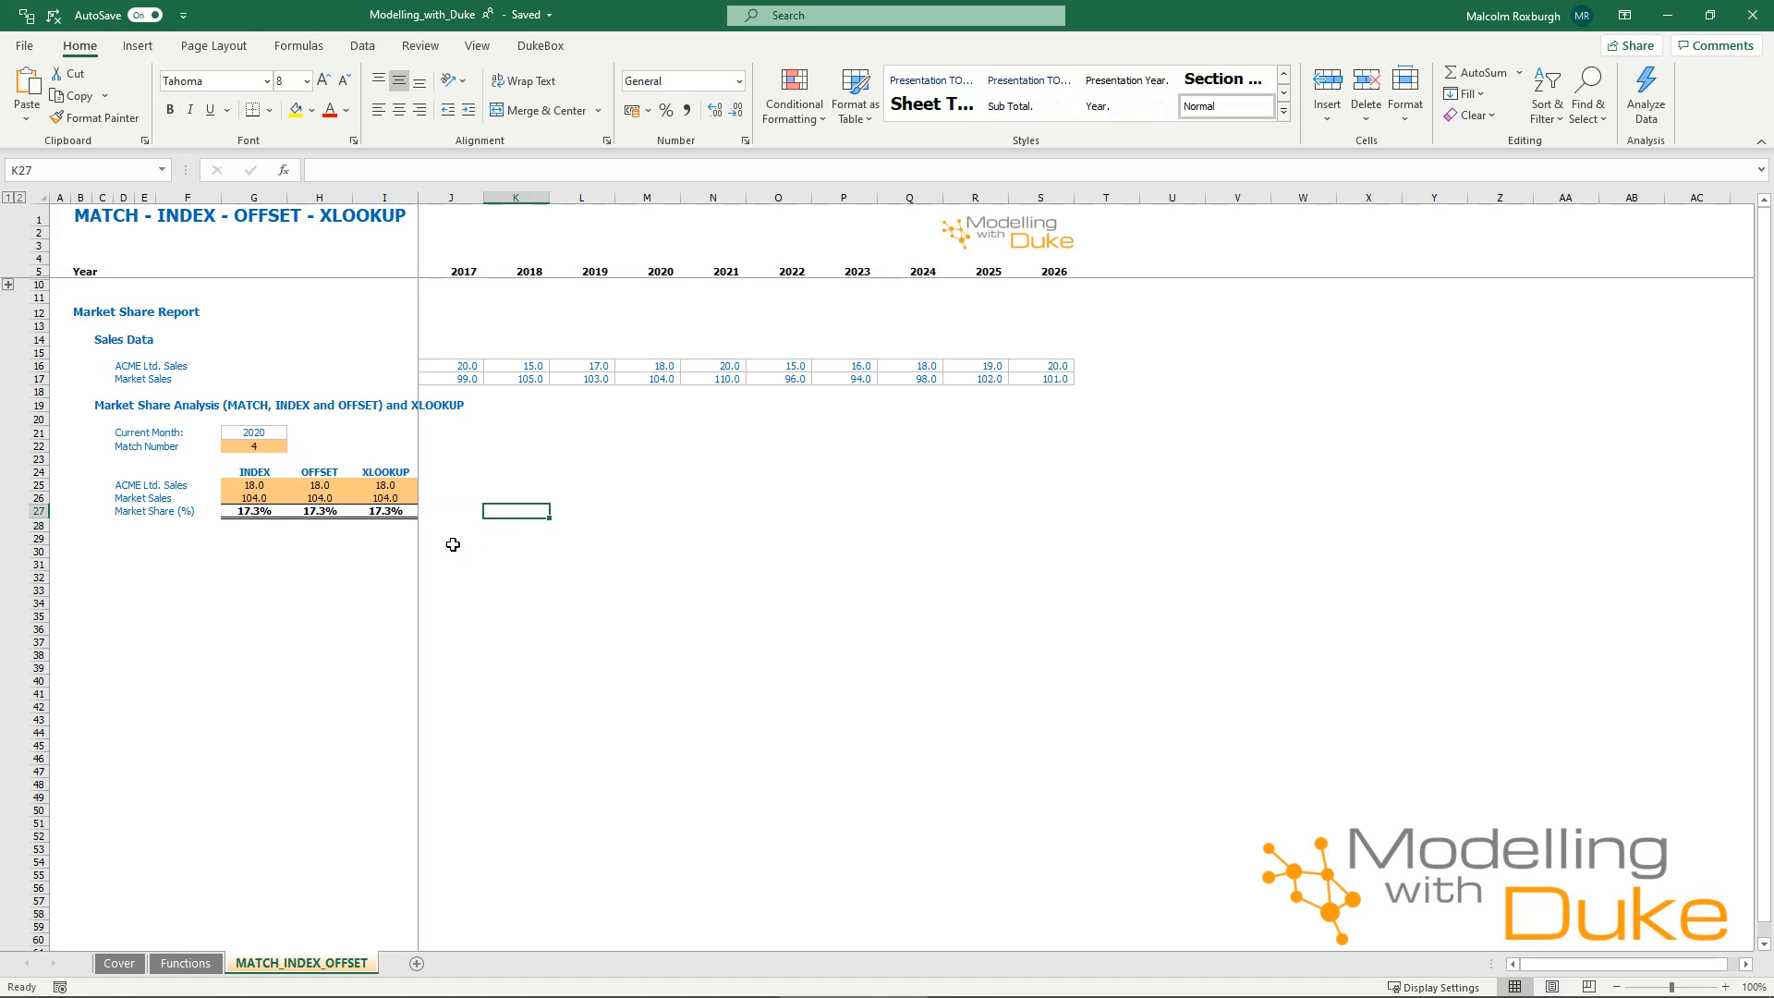
{"action": "left_click", "coordinate": [278, 432]}
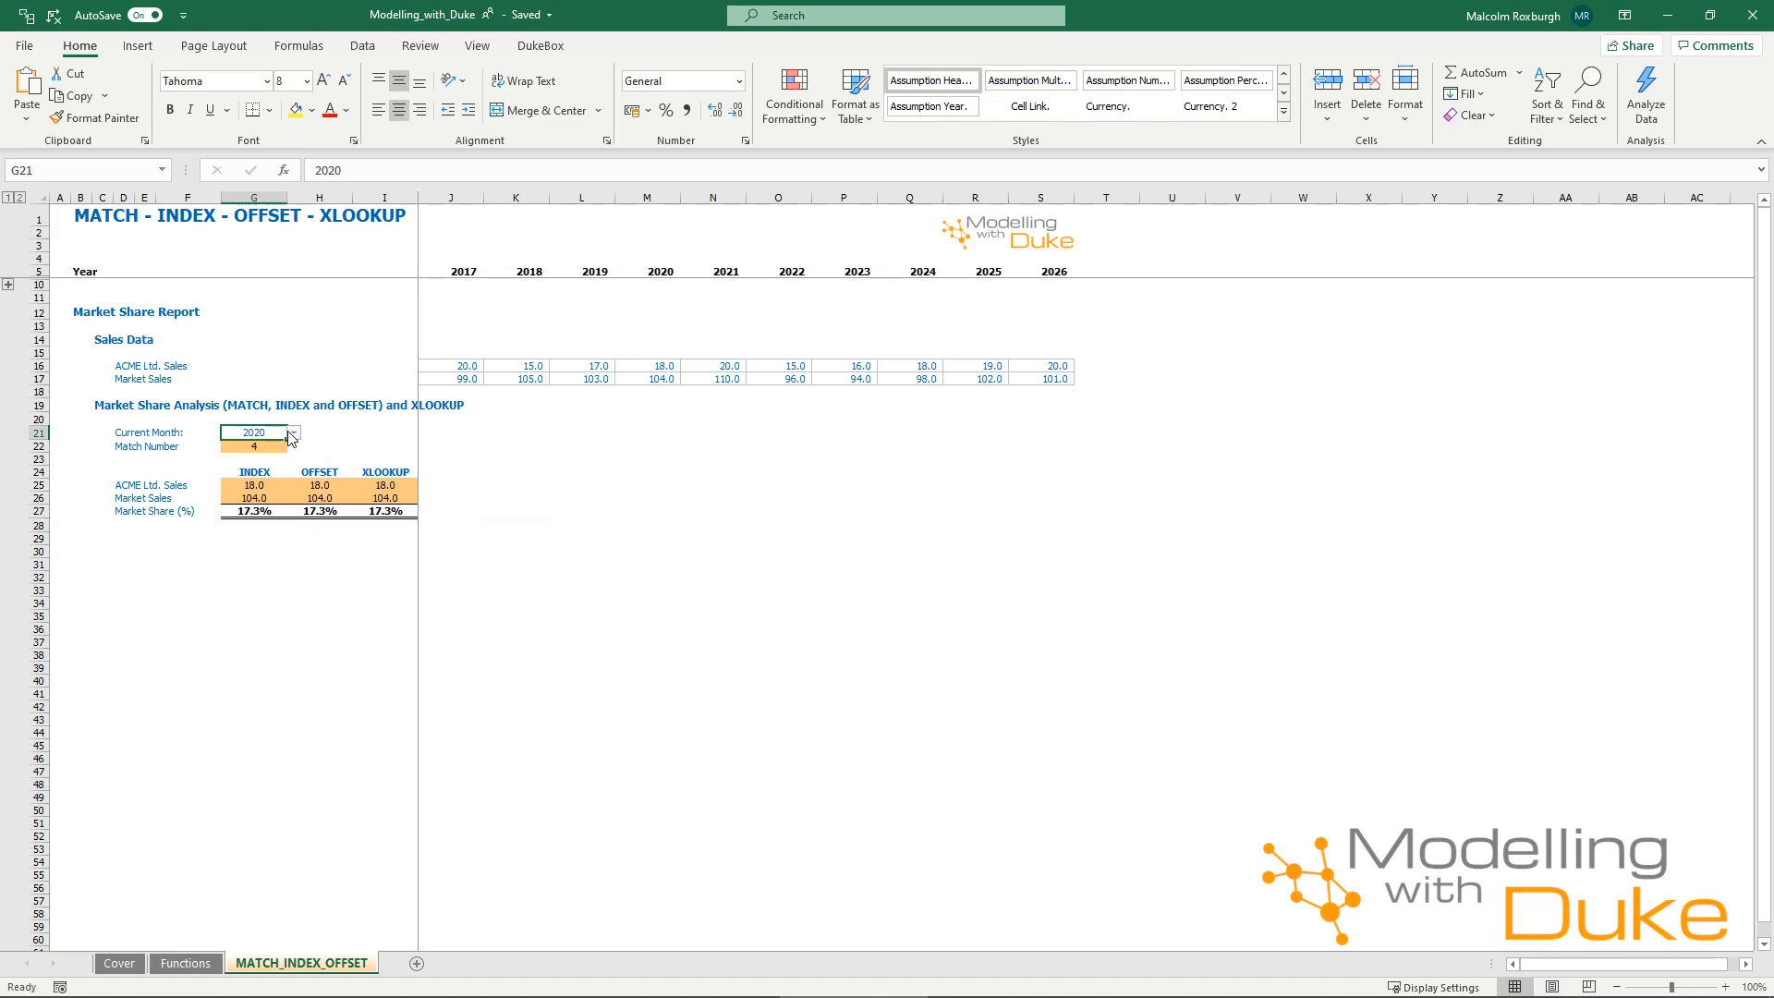
{"action": "left_click", "coordinate": [295, 435]}
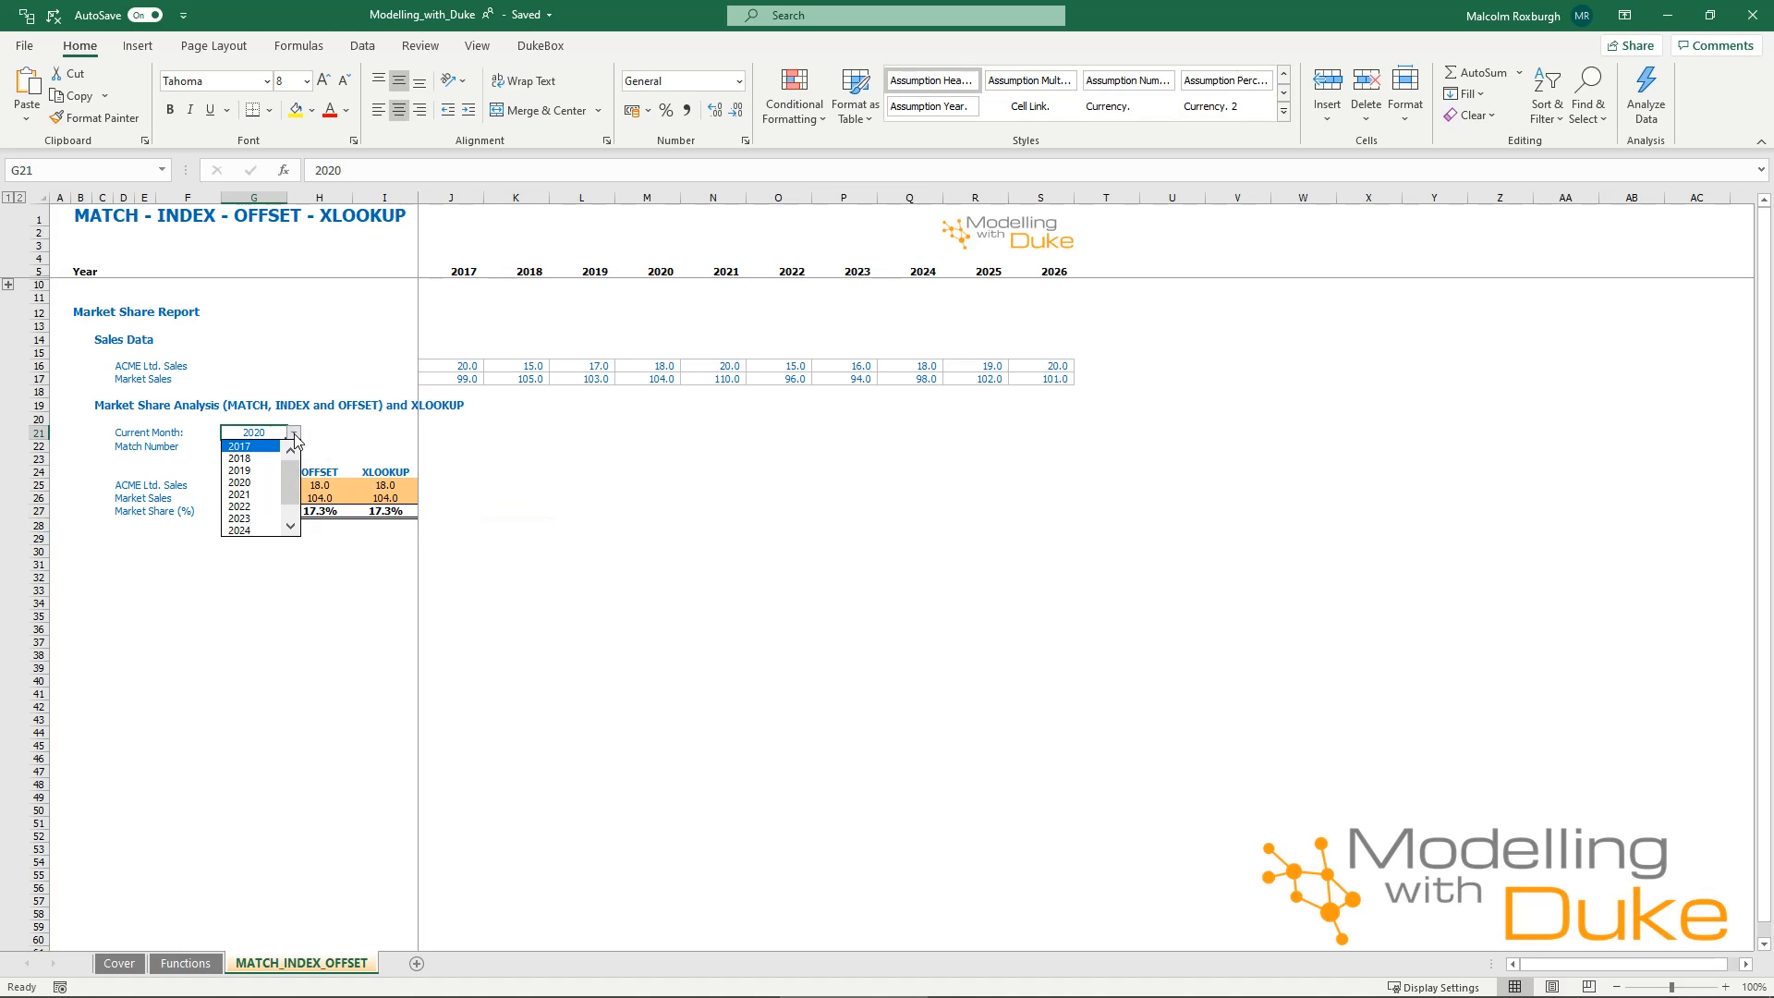
{"action": "left_click", "coordinate": [264, 531]}
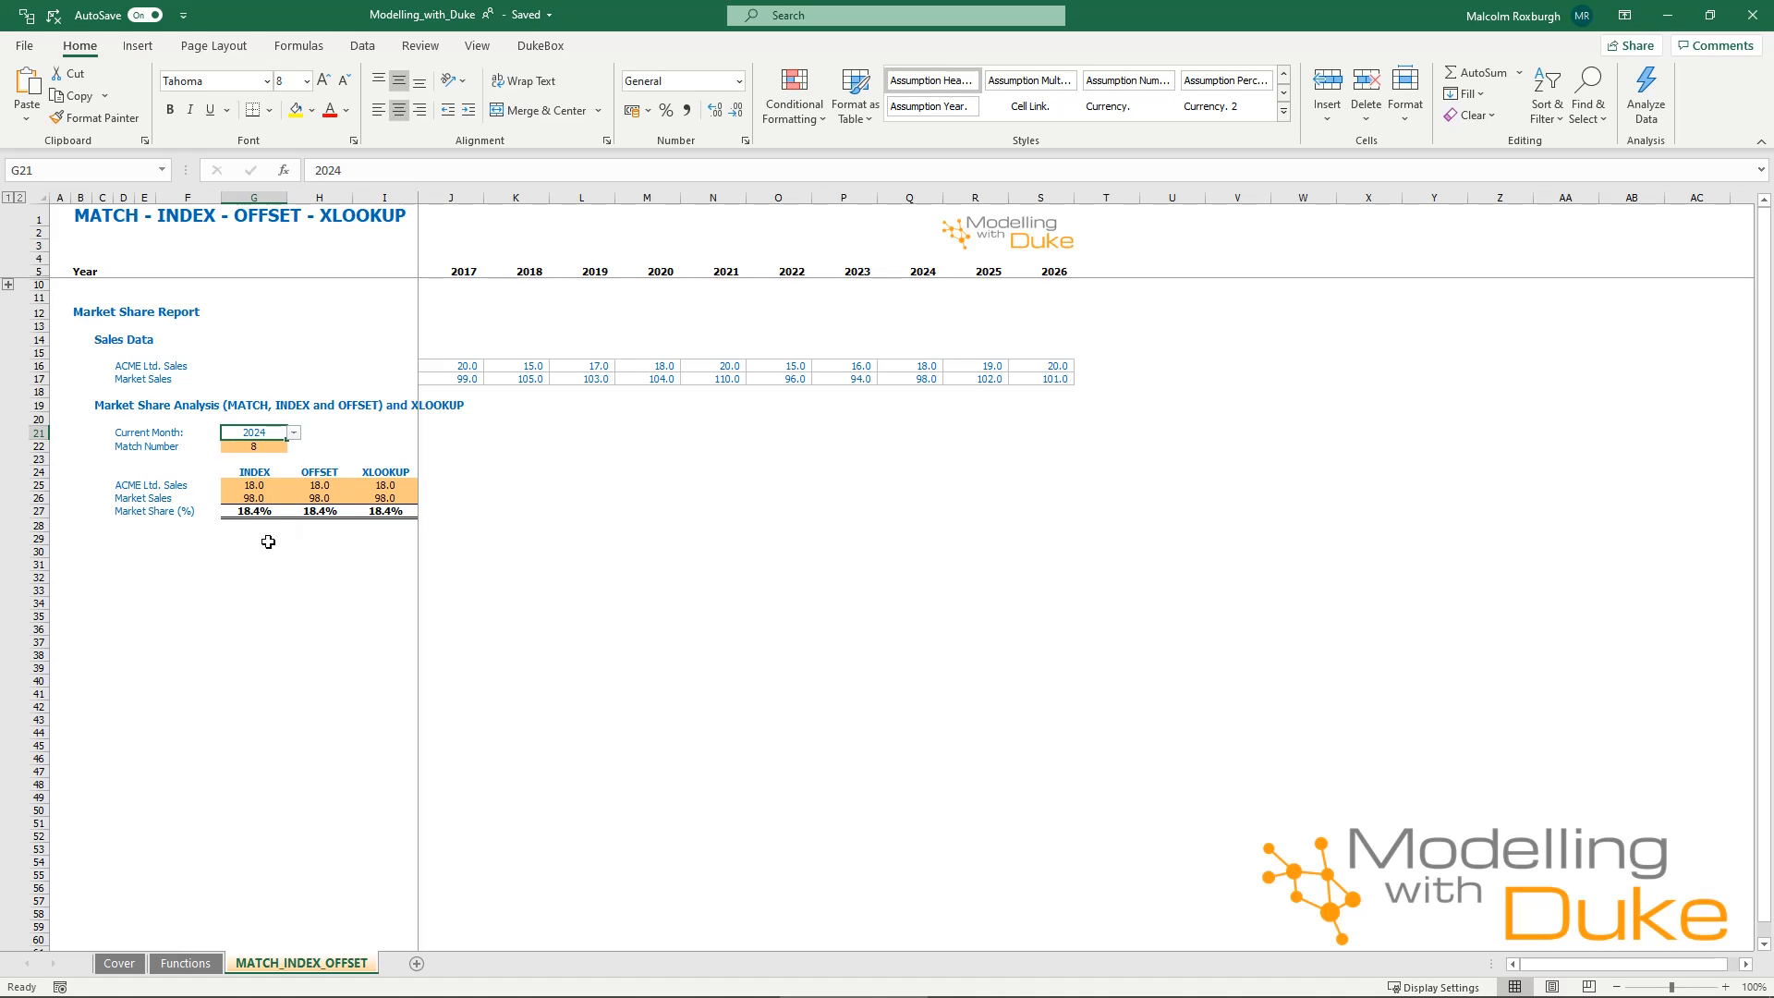
Check the match number in G22 and compare the 2024 sales data in Q16:Q17 with the XLOOKUP results, inspecting the formula in I25.
{"action": "left_click", "coordinate": [274, 448]}
{"action": "left_click_drag", "start_coordinate": [902, 363], "coordinate": [924, 379]}
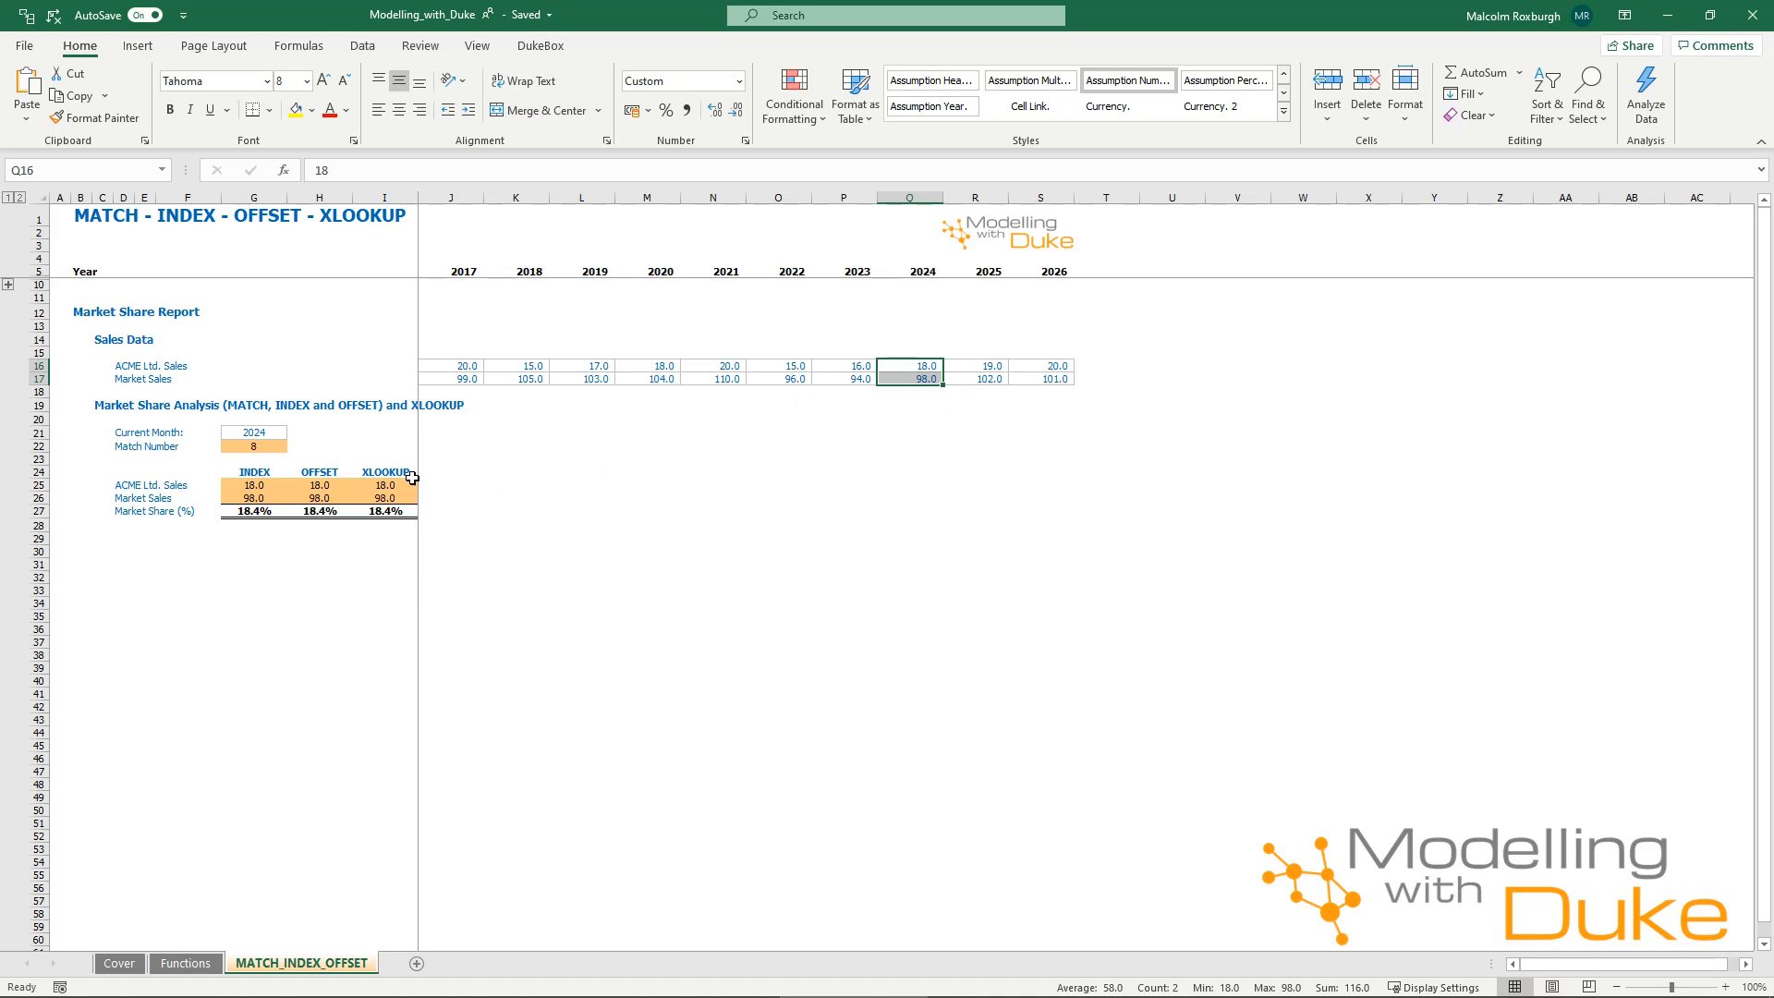
{"action": "left_click_drag", "start_coordinate": [386, 459], "coordinate": [390, 520]}
{"action": "left_click", "coordinate": [385, 489]}
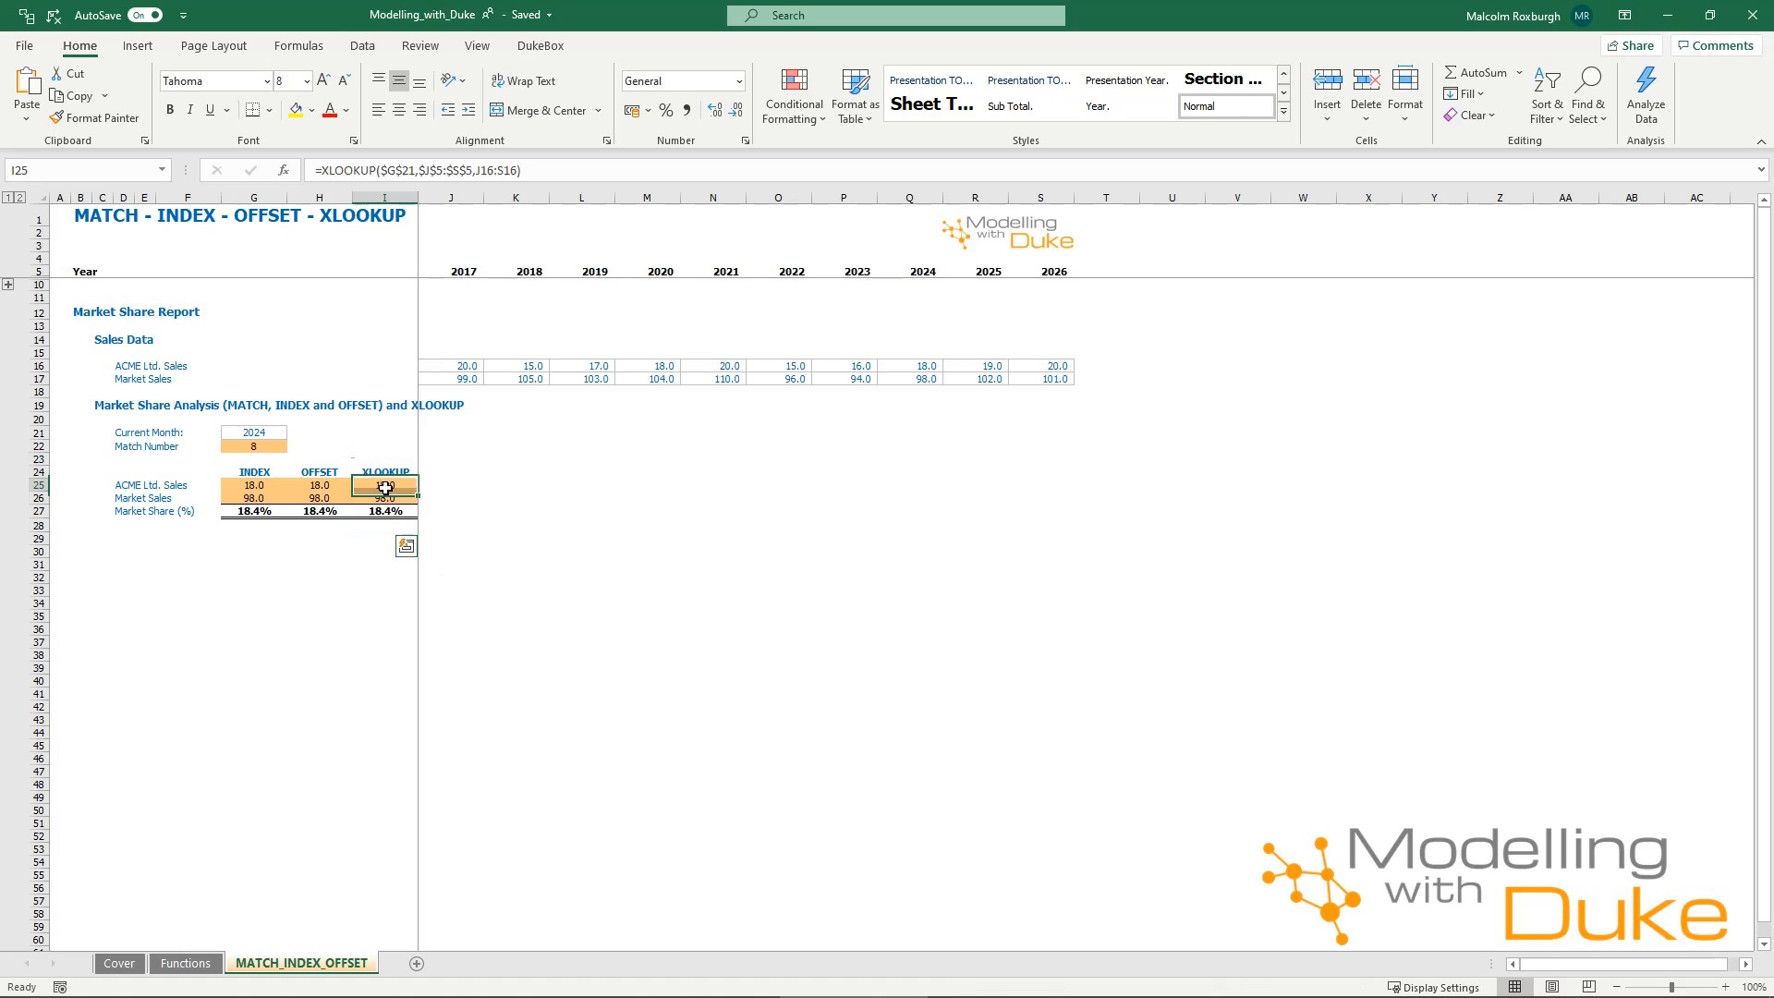